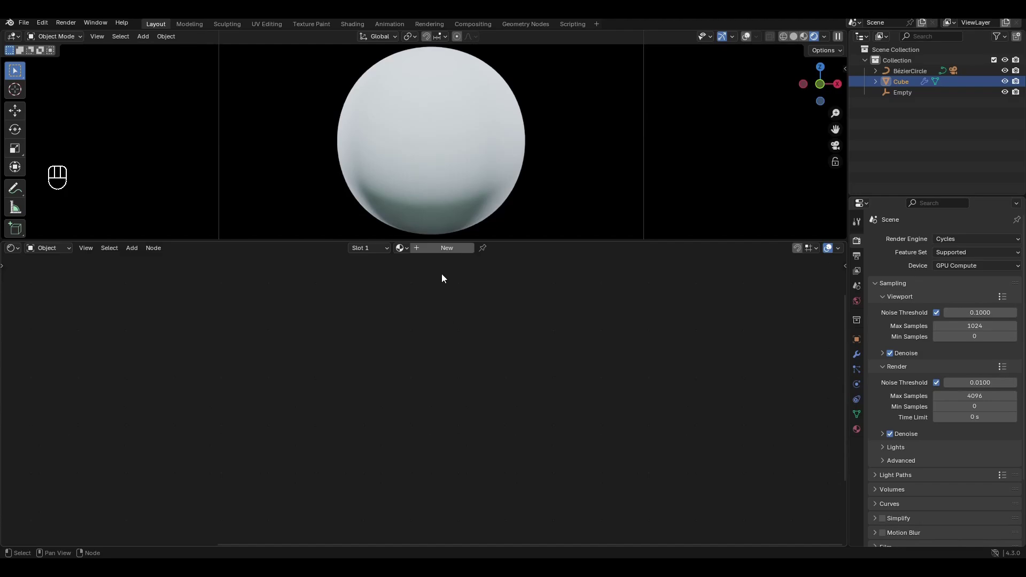
- Create a new material on the sphere with a Principled BSDF feeding Material Output
click(440, 250)
- Rename the new material to 'granite'
click(441, 250)
text(granite)
key(Return)
- Set the Principled BSDF Roughness to 0.25 and Coat Weight to 0.5
click(439, 259)
click(424, 330)
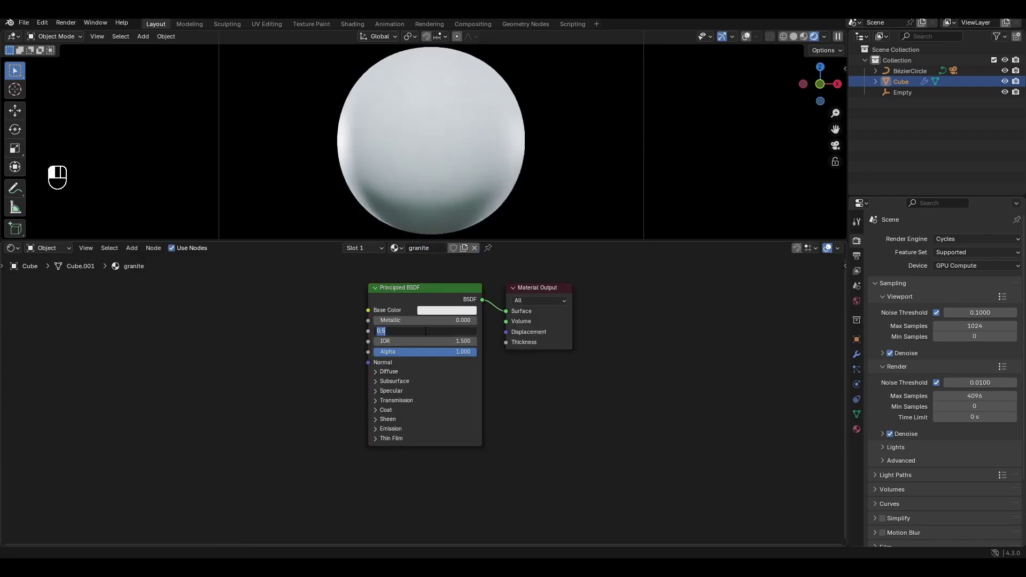
key(BackSpace)
text(.25)
key(Return)
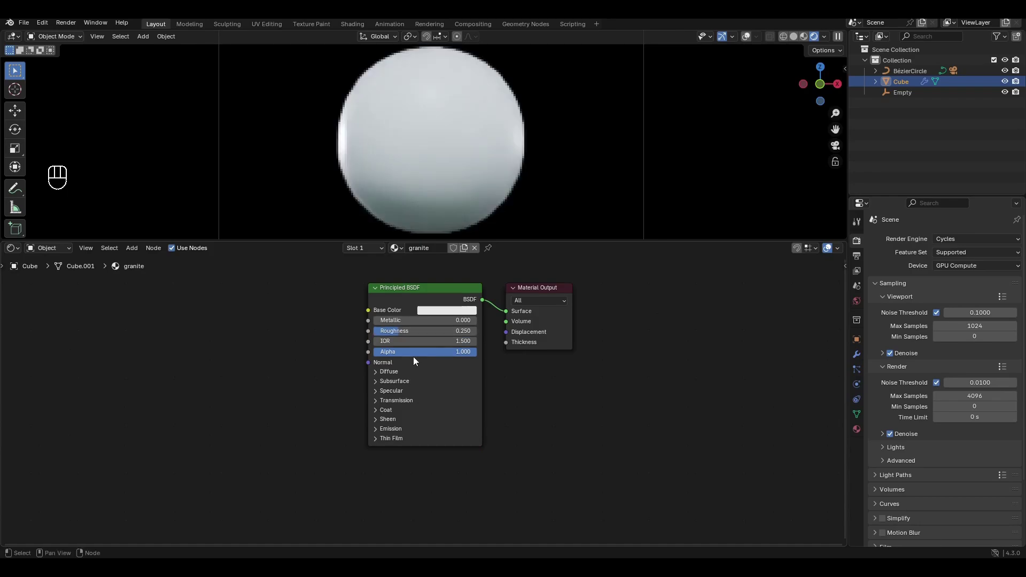
click(398, 407)
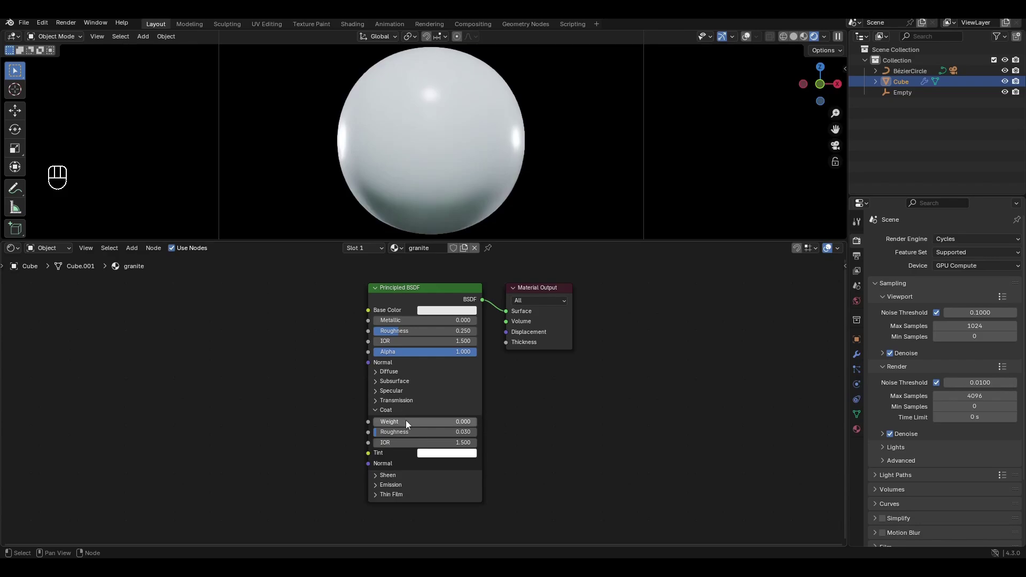
click(405, 421)
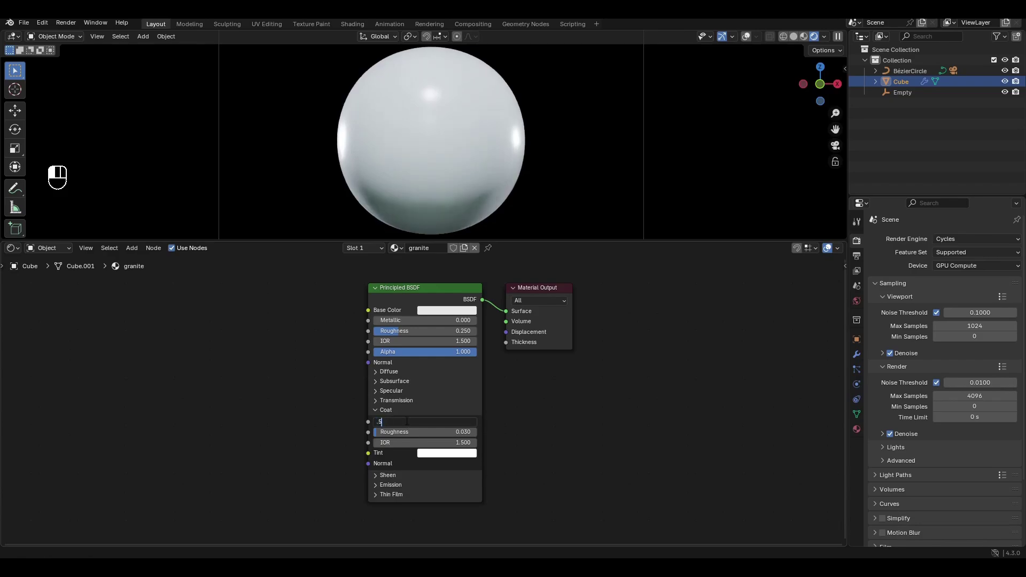
text(.5)
key(Return)
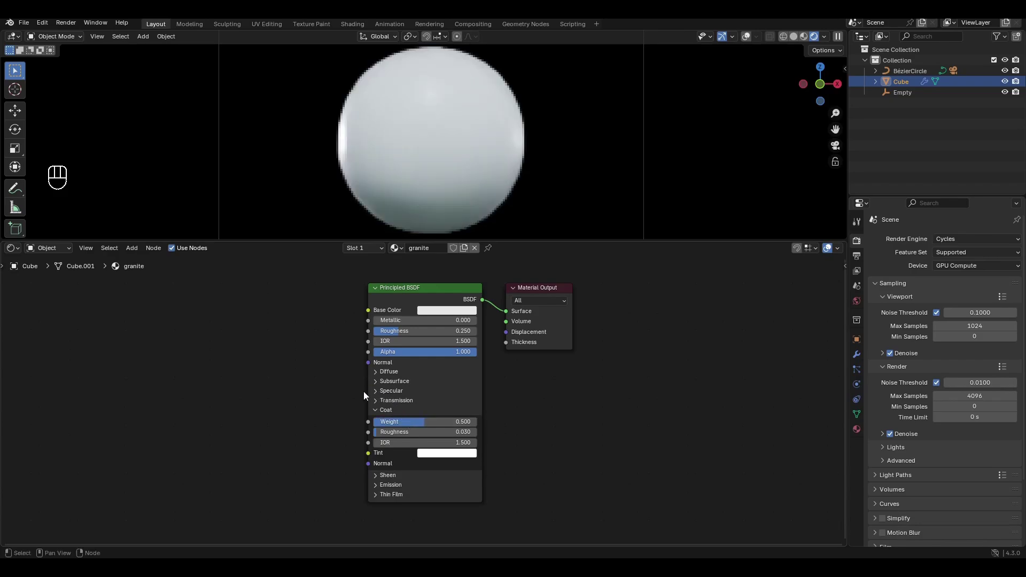
middle_drag(354, 392, 448, 393)
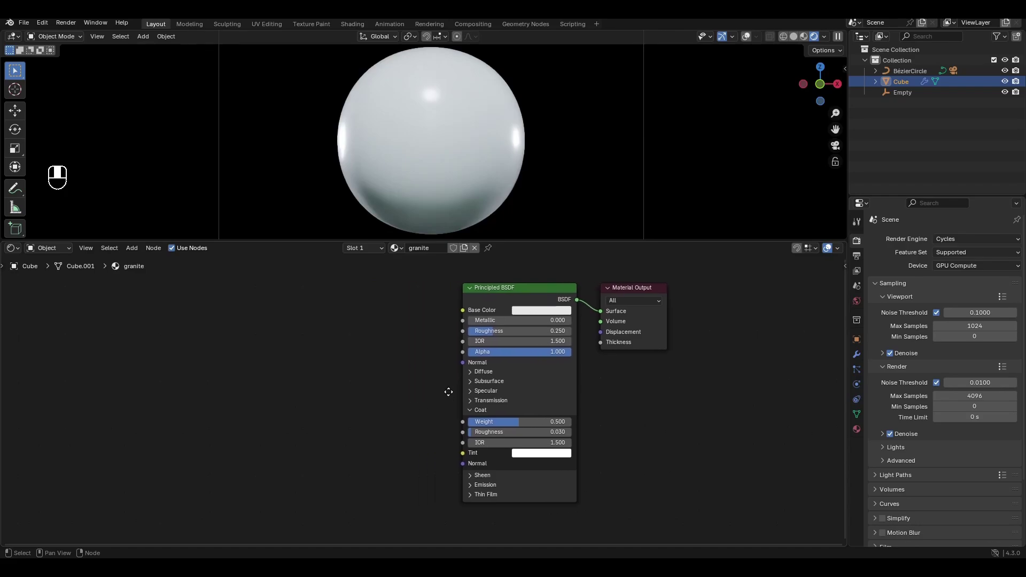
- Add a Mix node and connect its Result to the Principled BSDF Base Color
key(shift+a)
click(419, 335)
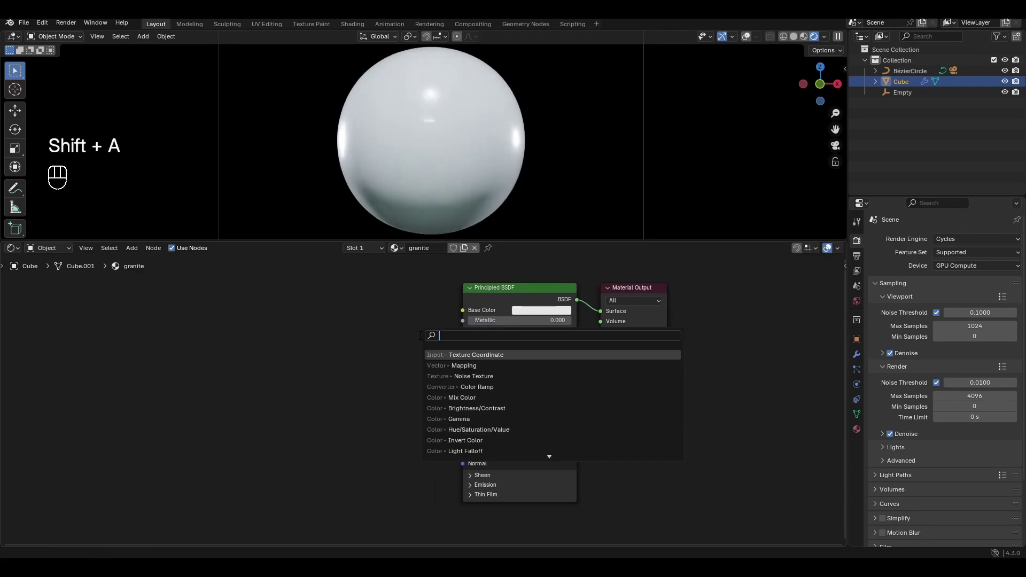
text(mi)
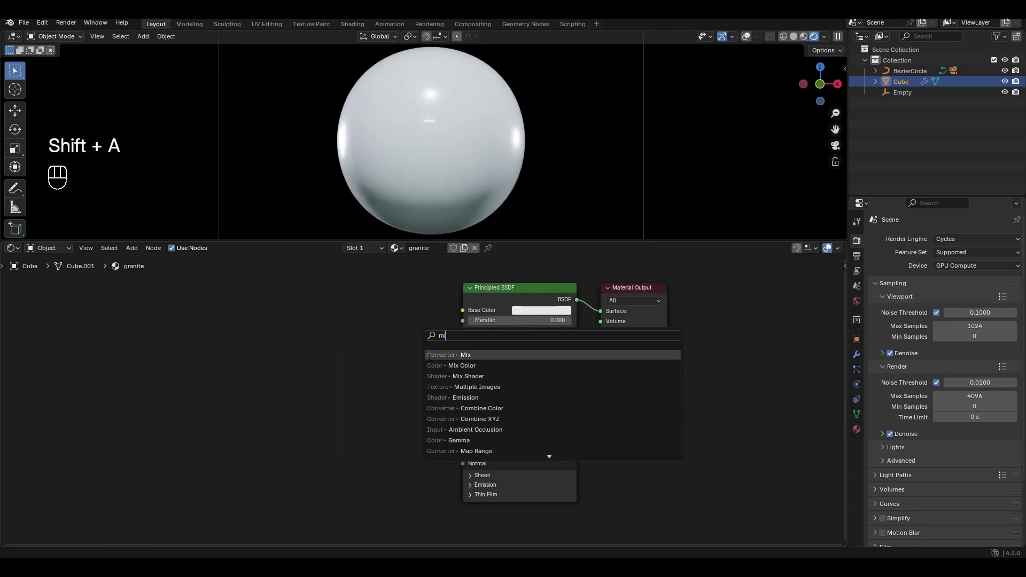
click(429, 355)
click(417, 294)
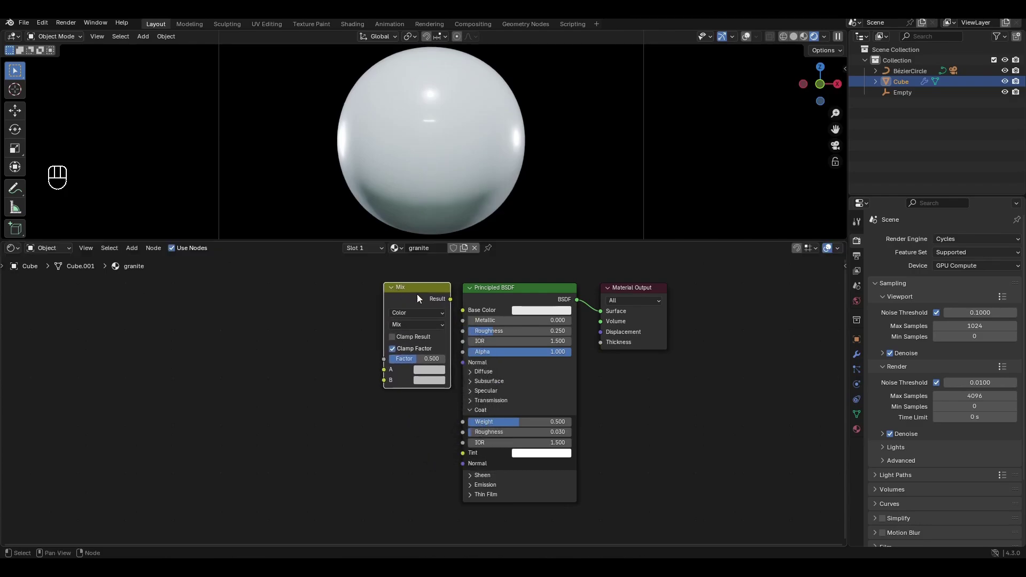
drag(449, 299, 462, 310)
middle_drag(351, 348, 436, 325)
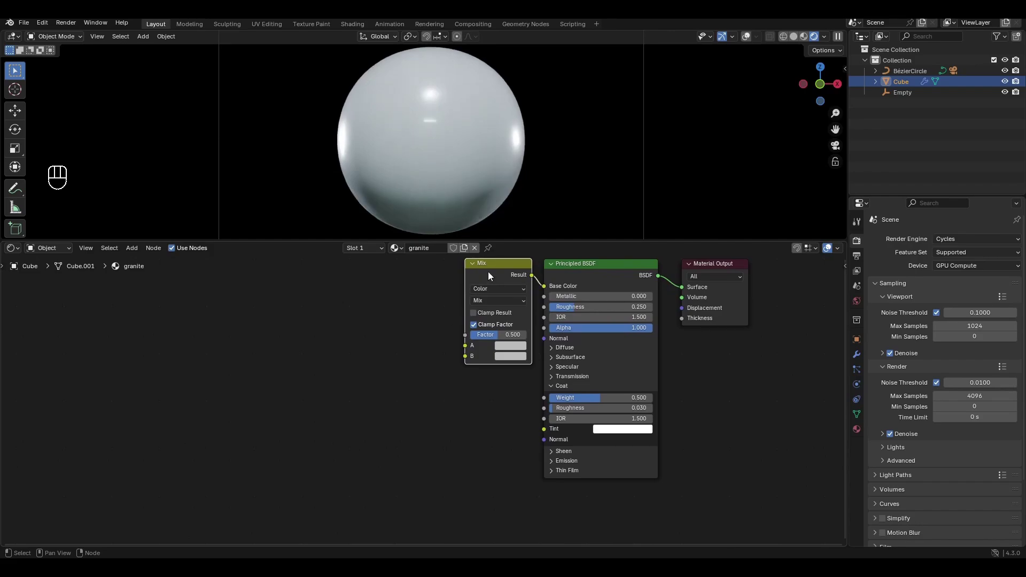
- Duplicate the Mix node twice, linking each copy's Result into the previous Mix's A and B inputs
key(shift+d)
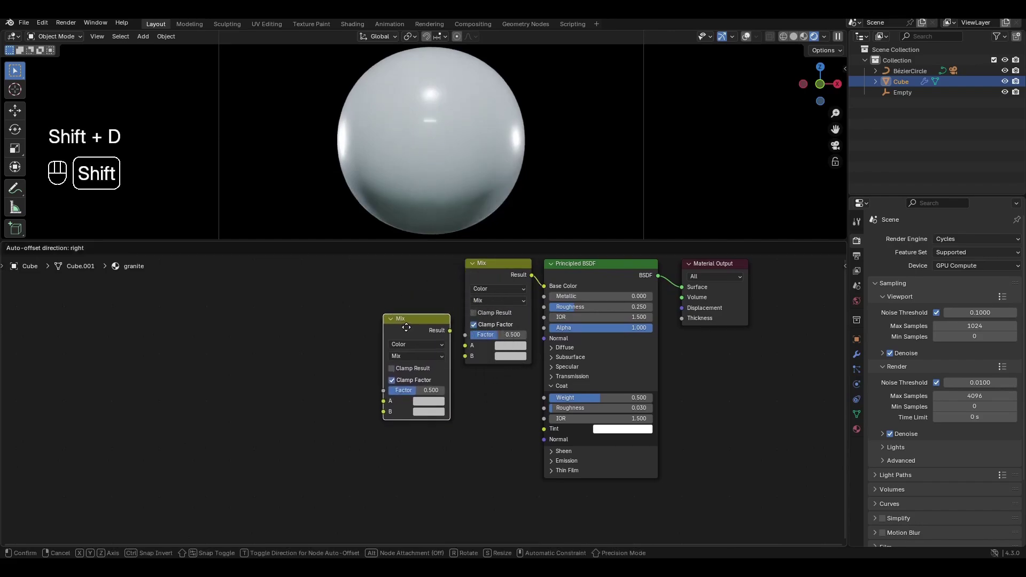
click(408, 347)
drag(451, 350, 459, 347)
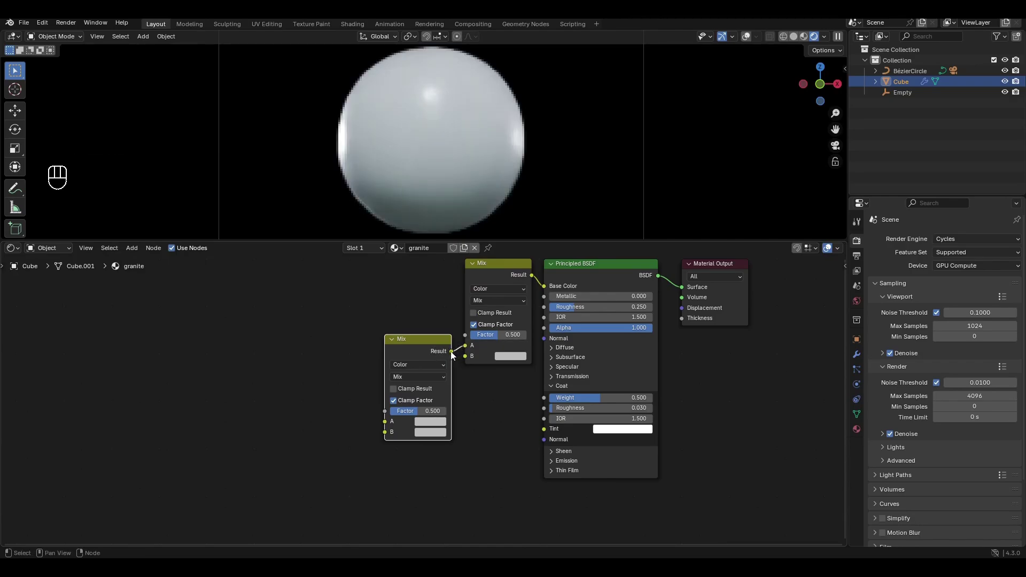
middle_drag(363, 392, 454, 315)
key(shift+d)
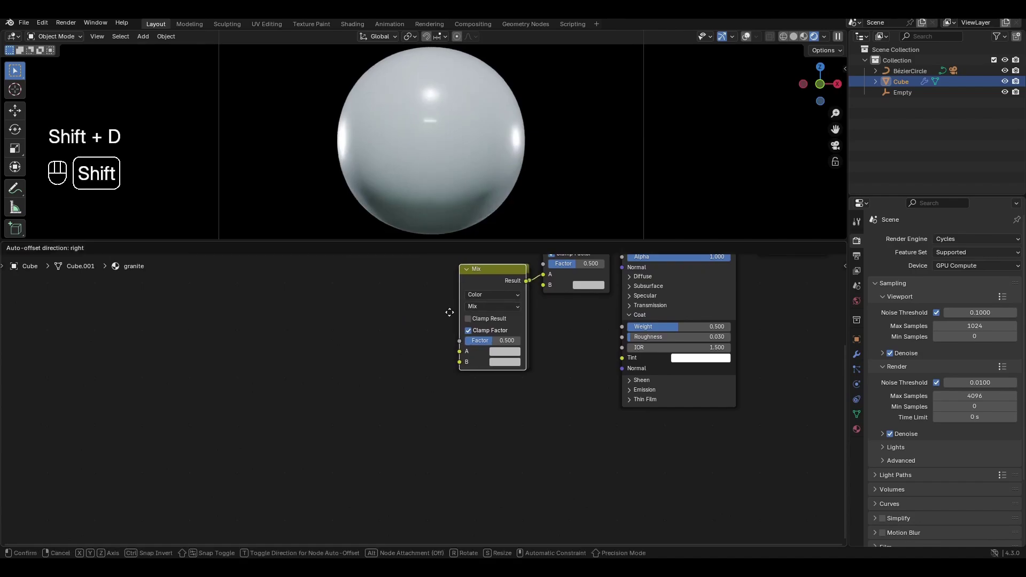
click(369, 399)
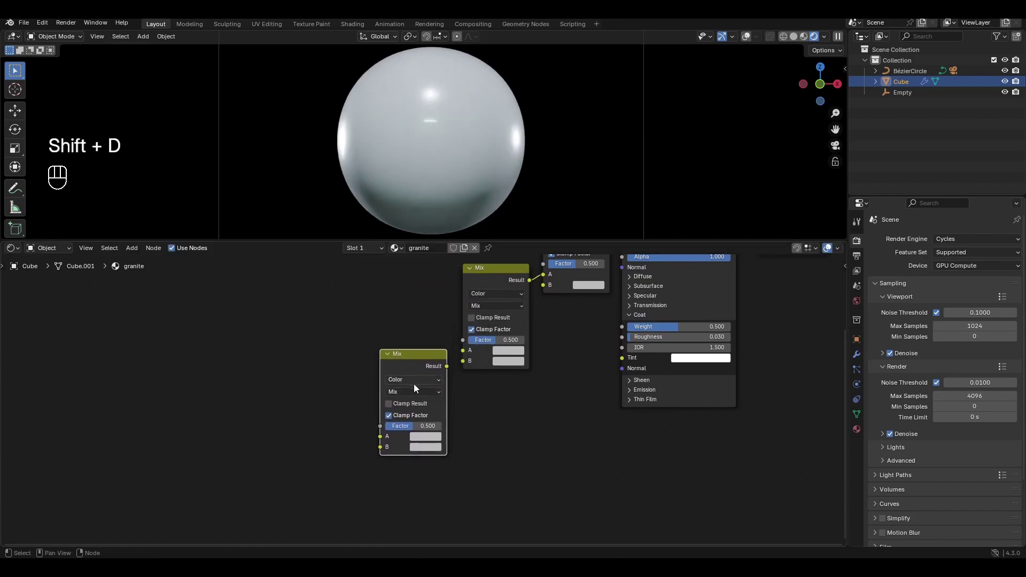
drag(446, 366, 463, 361)
middle_drag(442, 302, 447, 354)
- Add a Color Ramp node above the Mix nodes
key(shift+a)
click(447, 330)
text(c)
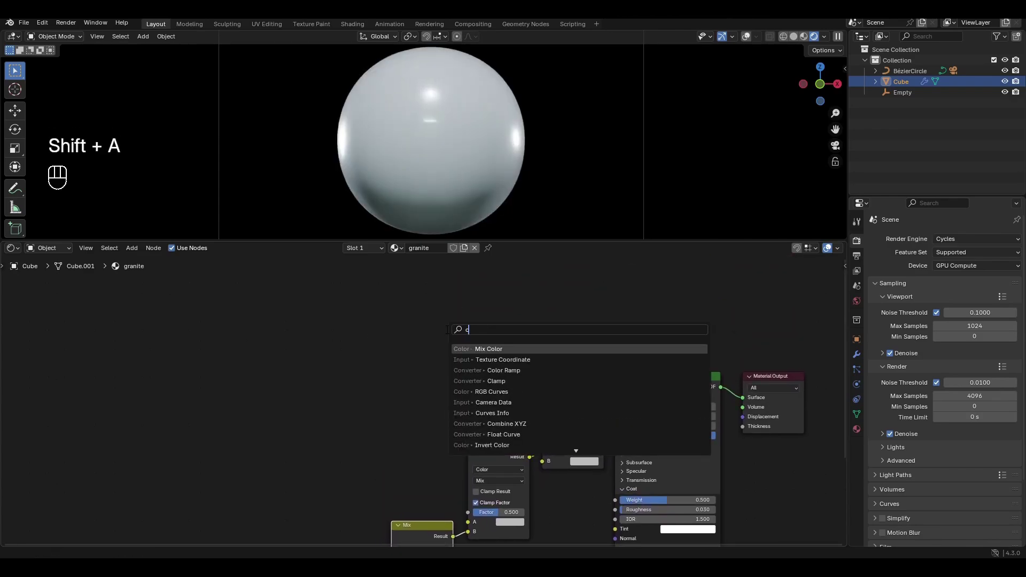
text(ol)
key(Down)
key(Return)
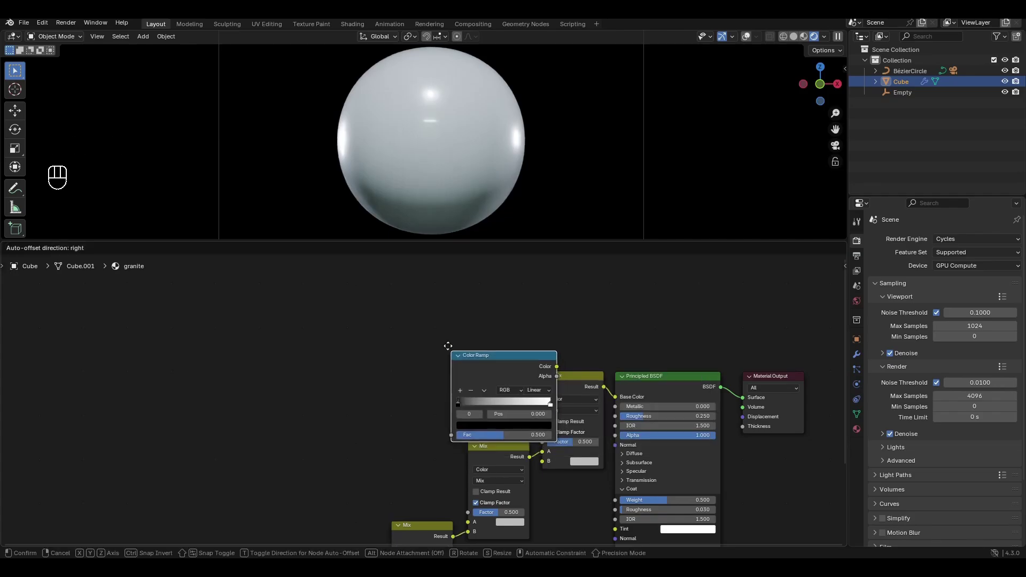
click(388, 290)
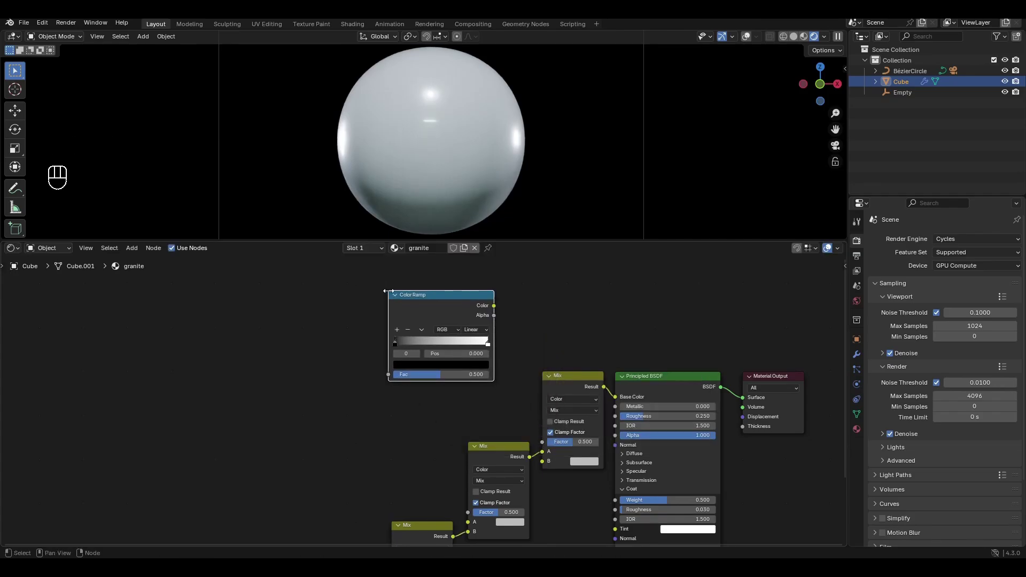
middle_drag(381, 306, 443, 307)
- Add a Noise Texture and feed its Fac into the Color Ramp
key(shift+a)
click(418, 309)
text(noi)
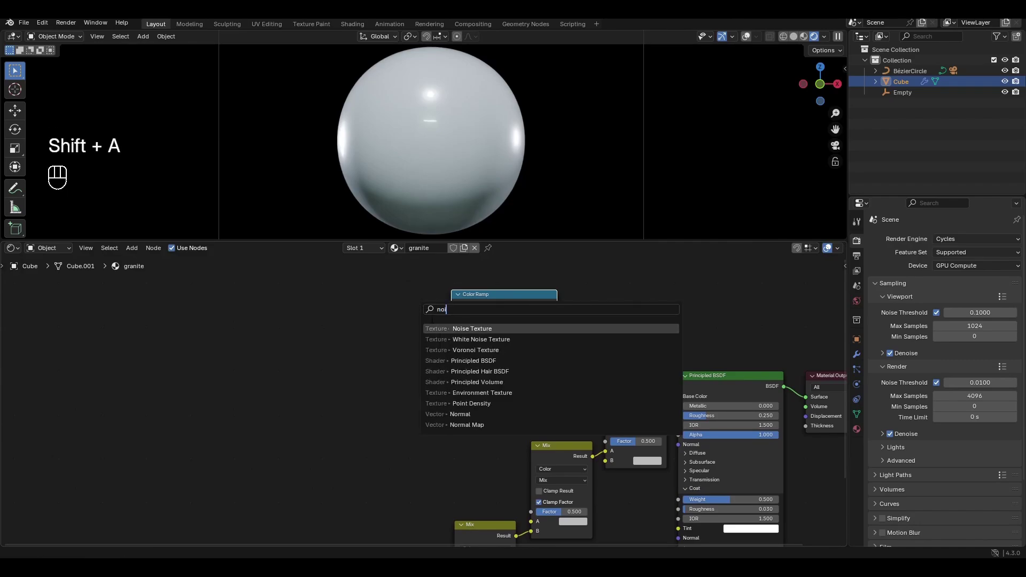
key(Return)
click(377, 290)
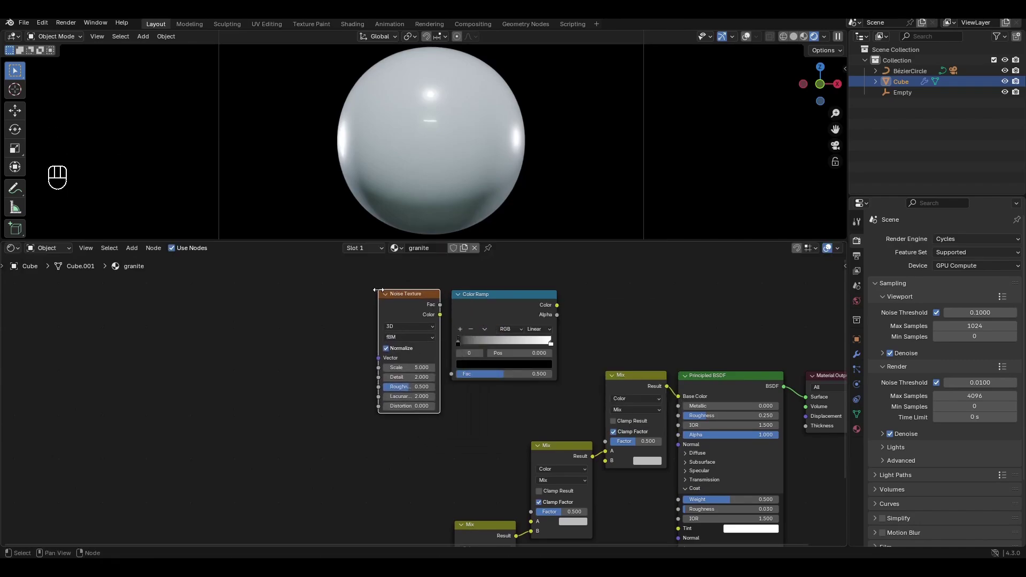
drag(440, 305, 449, 371)
scroll(463, 381, down, 1)
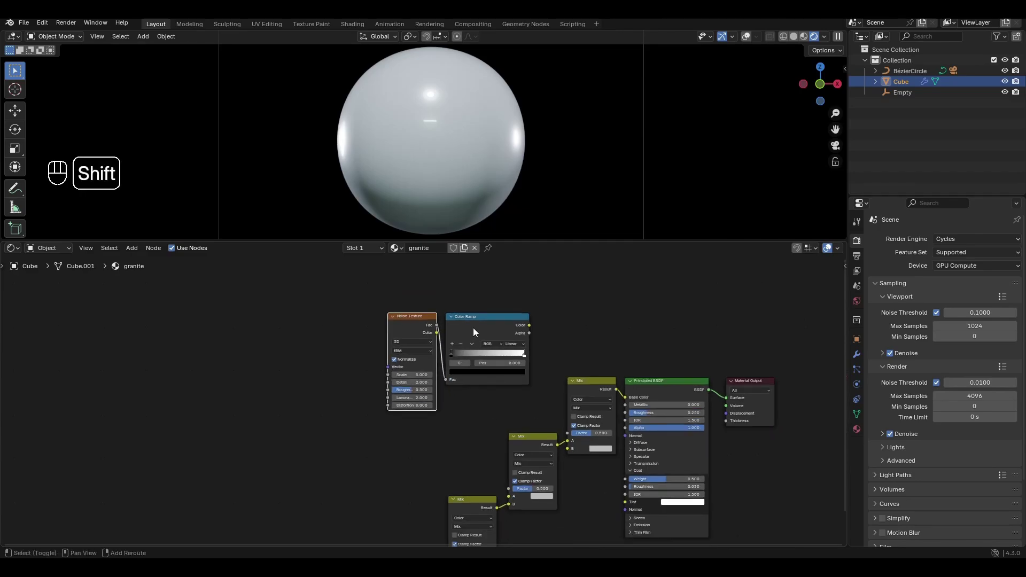
middle_drag(463, 428, 461, 381)
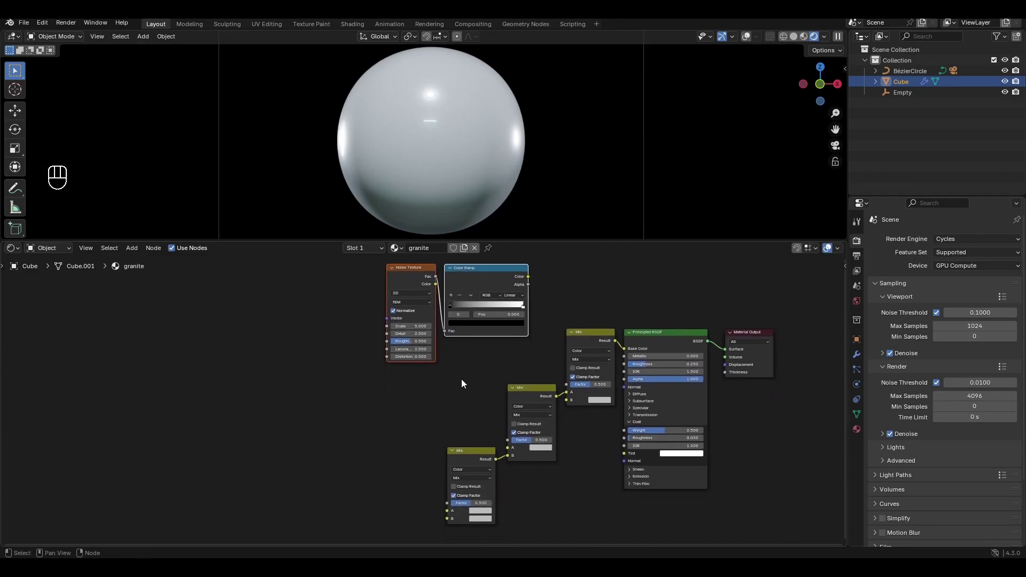
- Duplicate the Noise Texture and Color Ramp pair twice, stacking the copies below
key(shift+d)
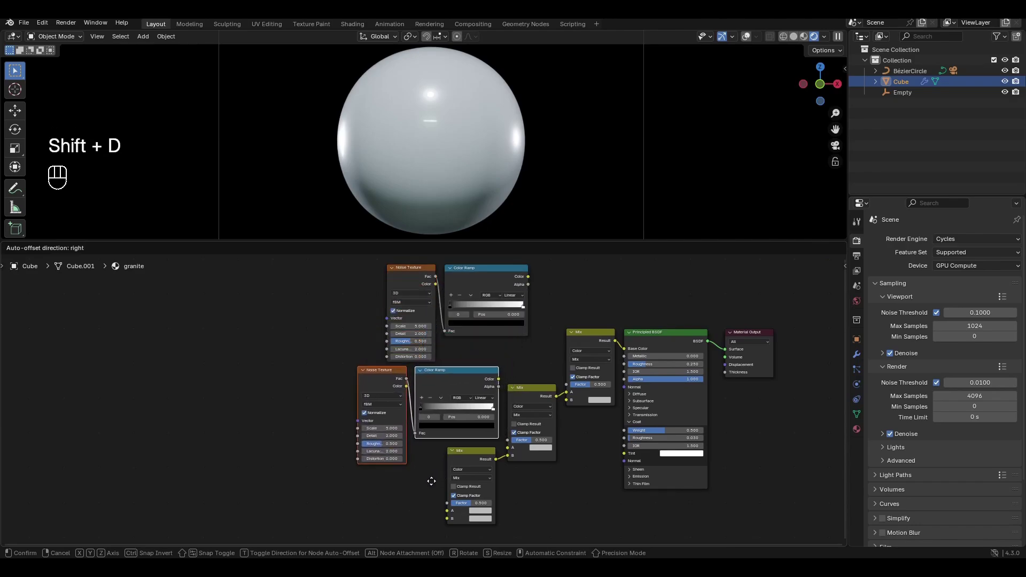
click(430, 481)
middle_drag(422, 481, 463, 363)
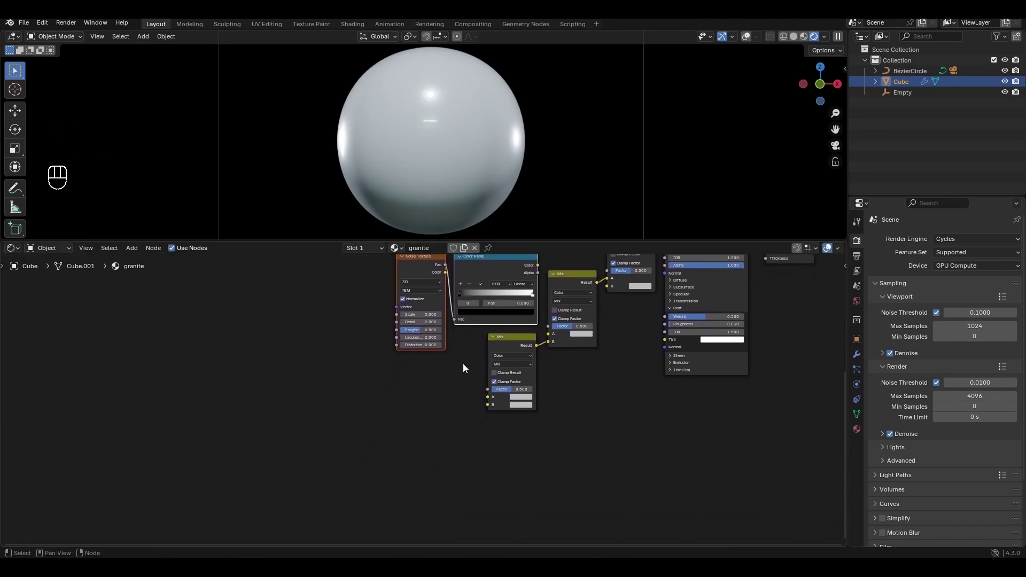
key(shift+d)
click(407, 469)
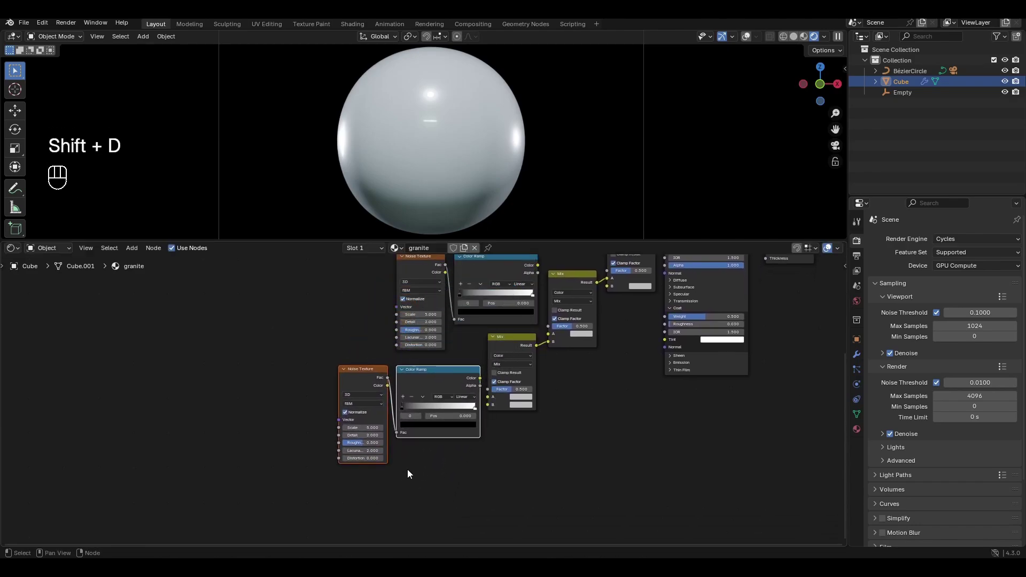
middle_drag(374, 288, 421, 396)
scroll(396, 391, up, 3)
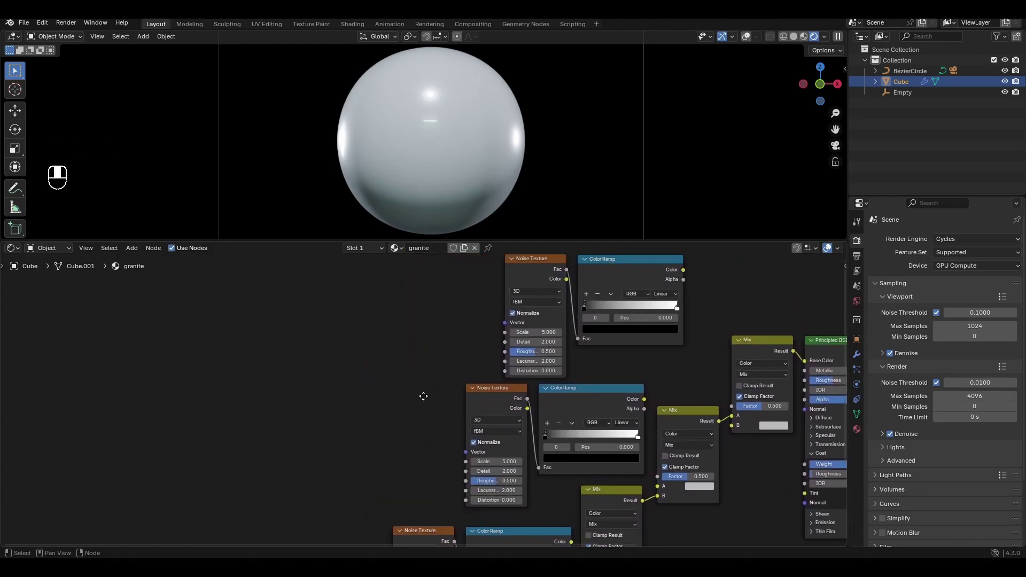
key(shift+a)
- Add a Mapping node and link its Vector into all three Noise Textures' Vector inputs
text(m)
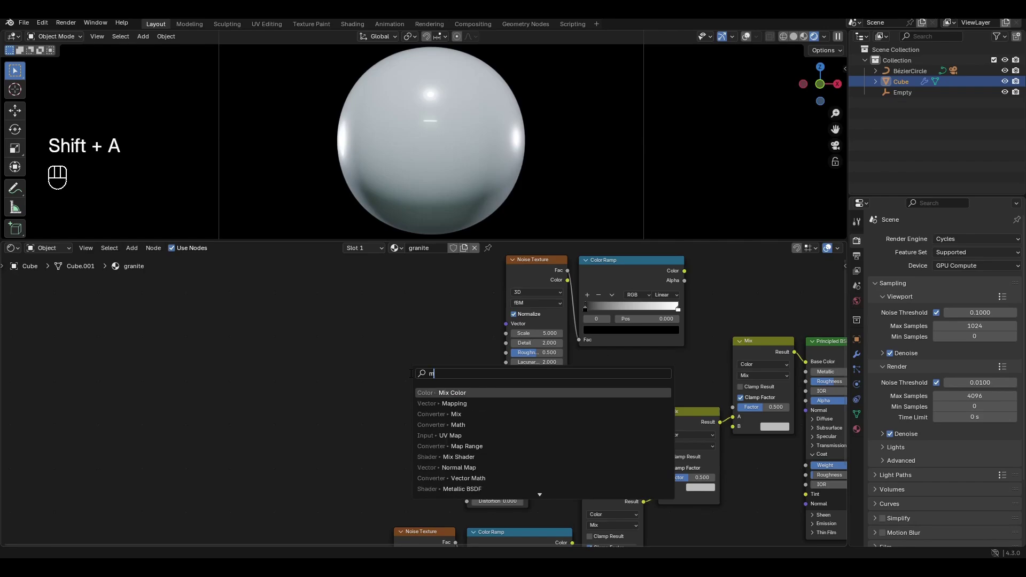
text(app)
click(432, 393)
click(399, 306)
drag(441, 315, 467, 452)
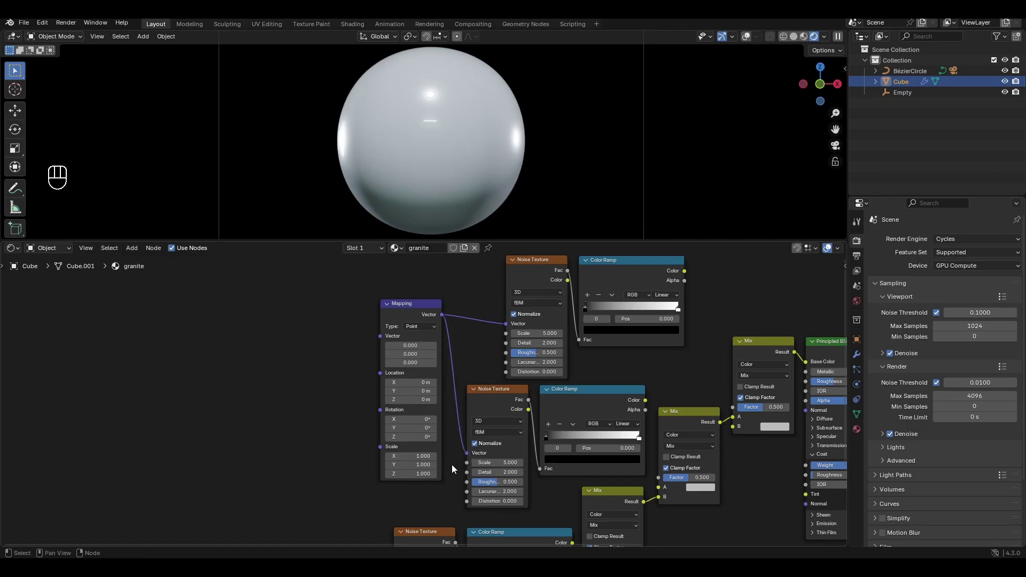
scroll(445, 463, down, 1)
middle_drag(445, 464, 458, 395)
scroll(459, 396, down, 1)
drag(446, 286, 412, 491)
middle_drag(392, 313, 443, 342)
scroll(440, 343, up, 2)
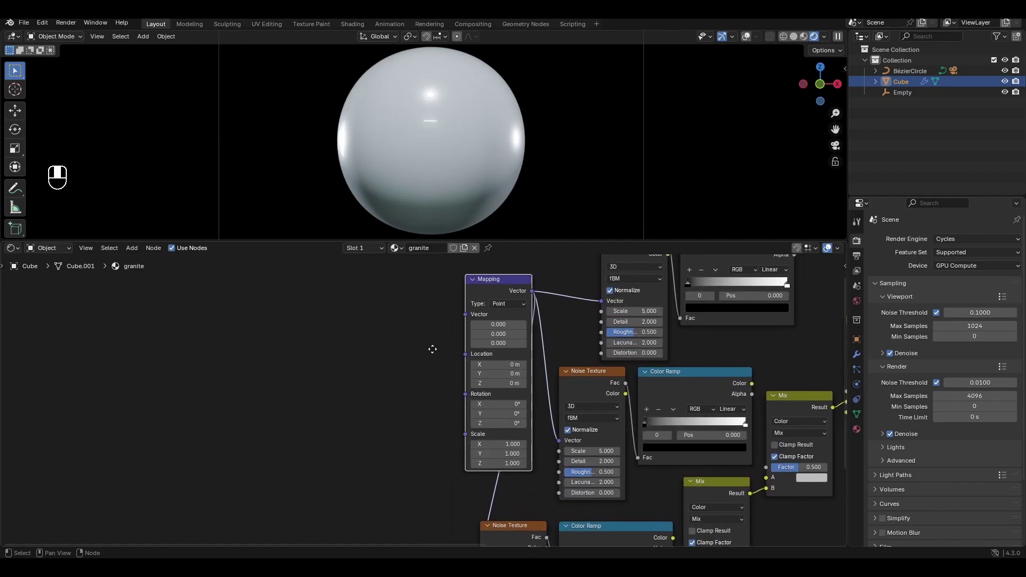
- Add a Texture Coordinate node and feed its Object output into the Mapping node
key(shift+a)
click(431, 334)
text(texture co)
key(Return)
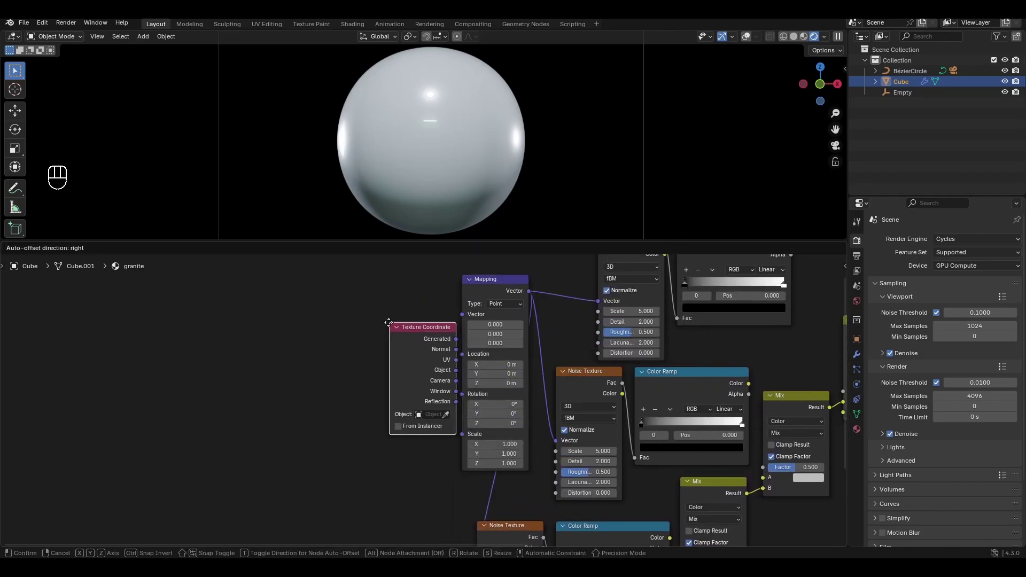
click(389, 330)
drag(453, 369, 462, 314)
middle_drag(717, 348, 422, 368)
scroll(489, 369, down, 2)
scroll(422, 369, up, 1)
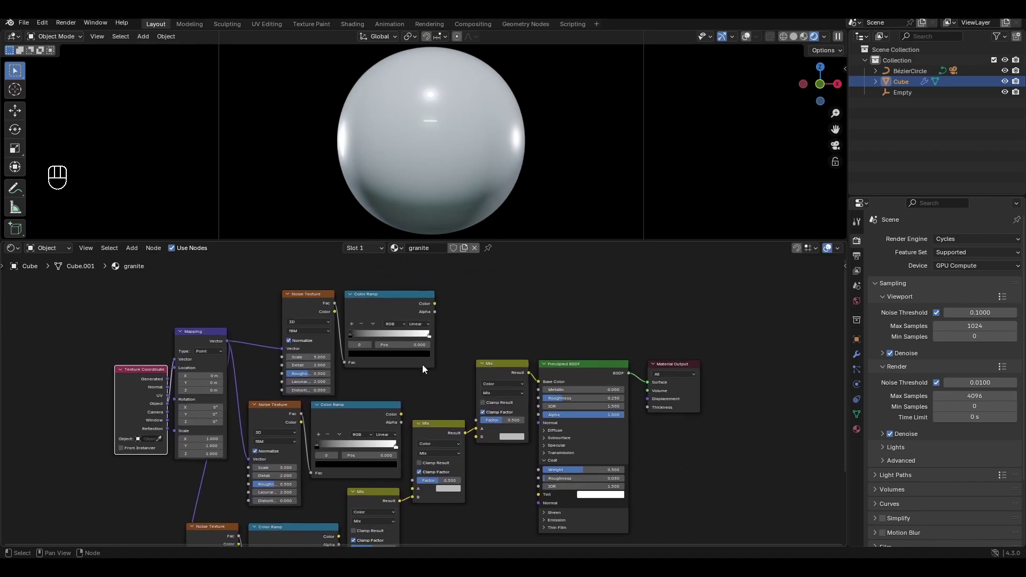
- Link the top Color Ramp's Color to the Mix Factor and the middle ramp to Mix A
drag(435, 303, 476, 420)
middle_drag(435, 395, 466, 310)
drag(433, 328, 442, 402)
middle_drag(392, 399, 452, 306)
drag(432, 359, 463, 364)
- Set the Mix node's B colour to a reddish orange
middle_drag(555, 322, 389, 436)
scroll(434, 383, up, 2)
middle_drag(435, 384, 433, 404)
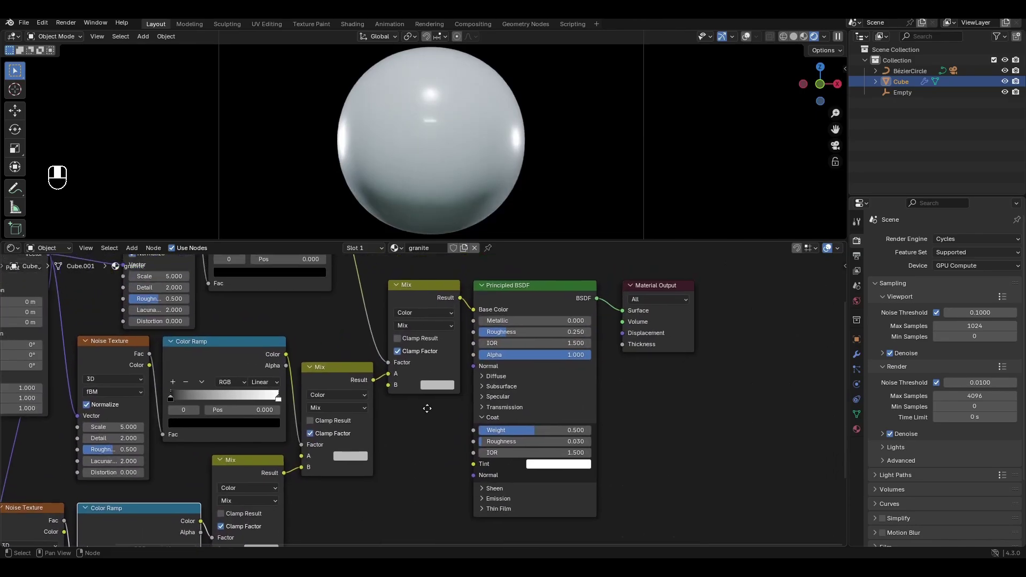
click(440, 386)
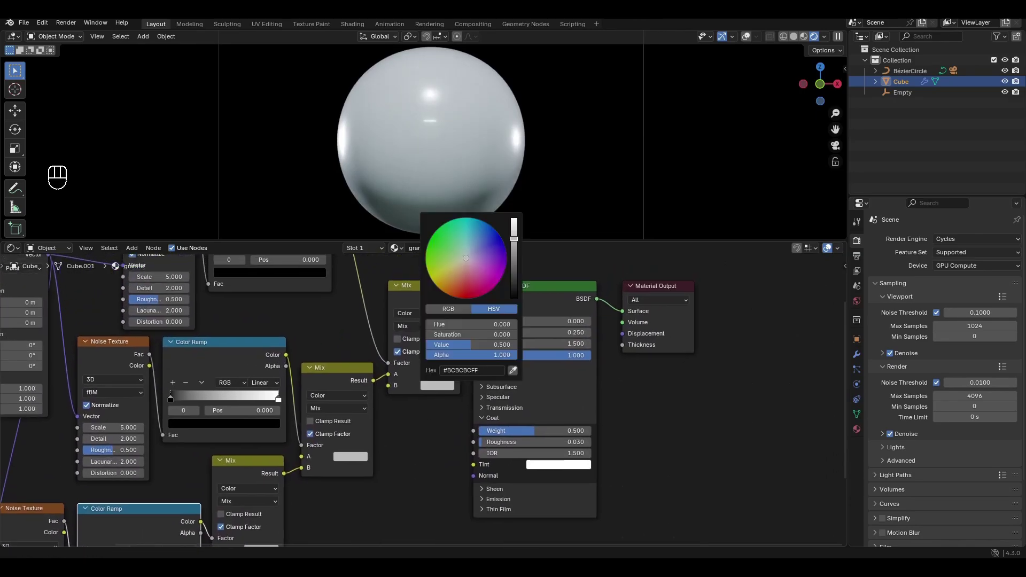
click(452, 280)
drag(452, 280, 454, 284)
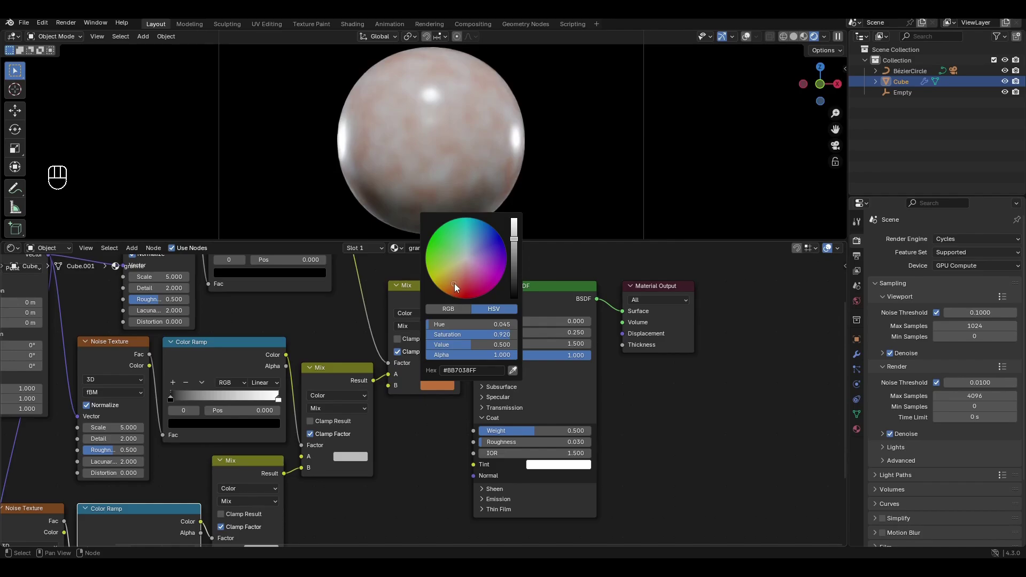
middle_drag(400, 417, 557, 504)
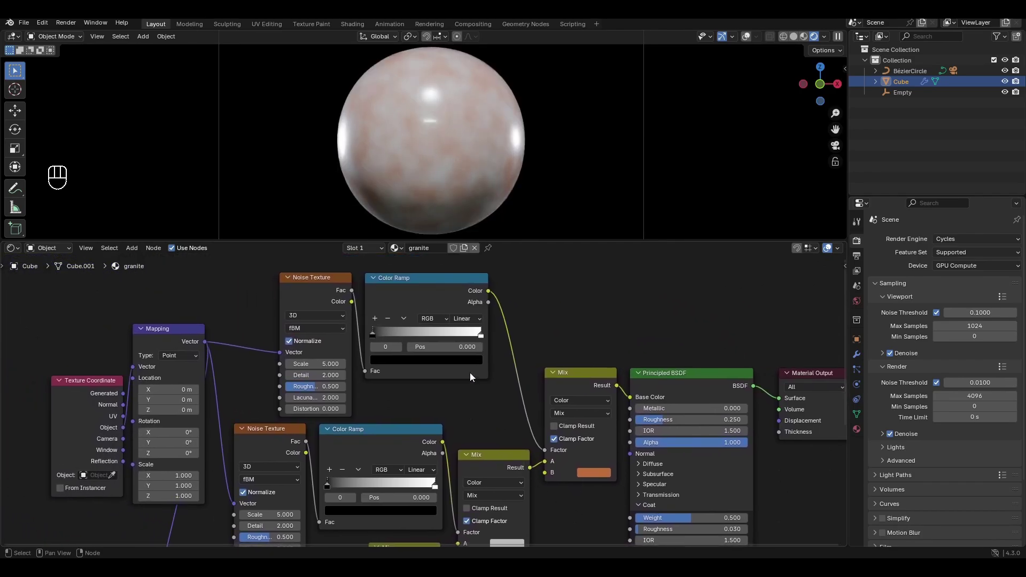
click(454, 345)
- Move the top Color Ramp's black stop to position 0.340
key(BackSpace)
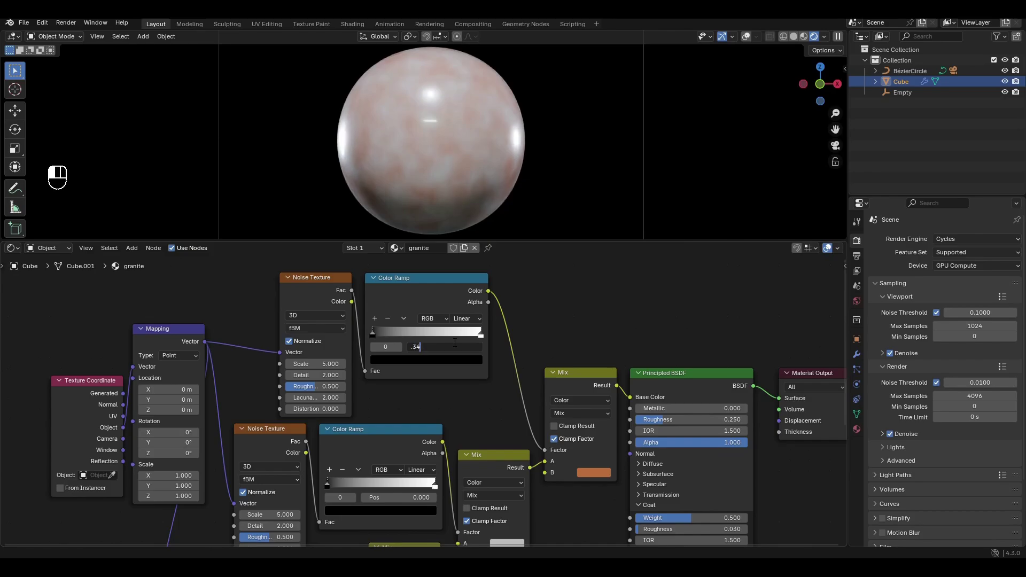
key(Return)
middle_drag(410, 392, 500, 401)
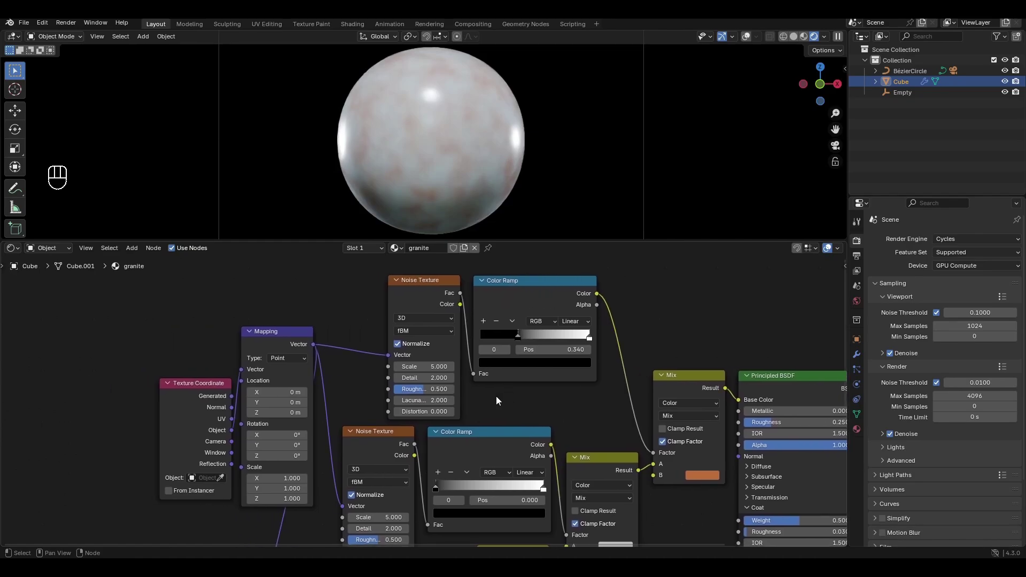
- Set the top Noise Texture to Scale 20, Detail 7 and Roughness 0.8
click(433, 366)
text(20)
key(Tab)
text(7)
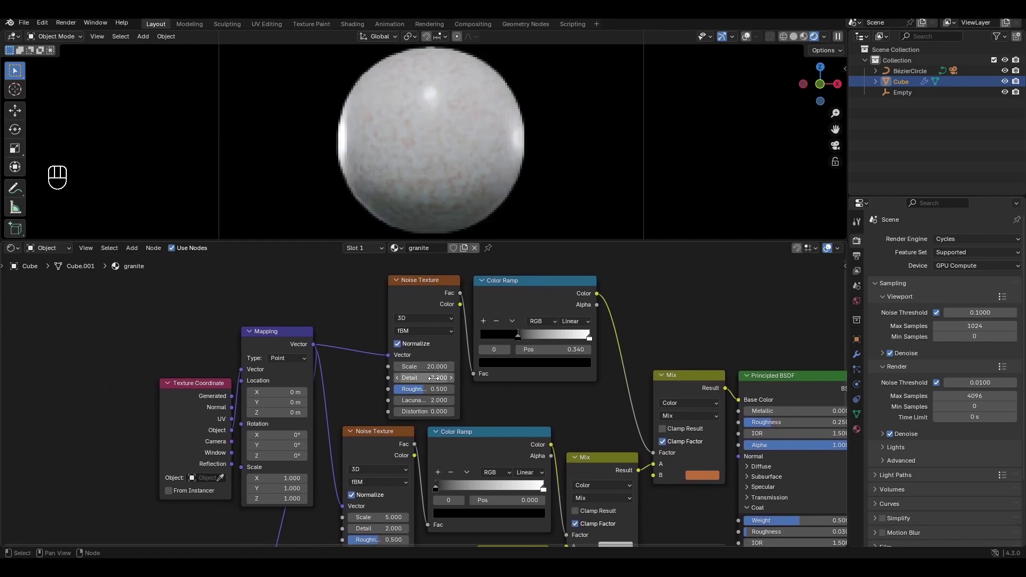
key(Tab)
key(Return)
middle_drag(525, 406, 383, 536)
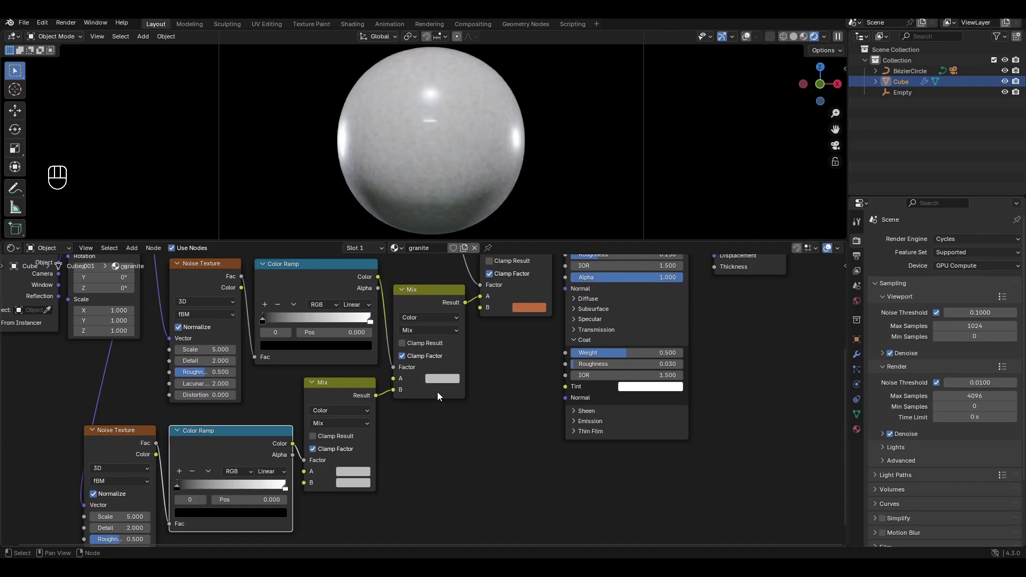
- Make the second Mix node's A colour black
click(442, 378)
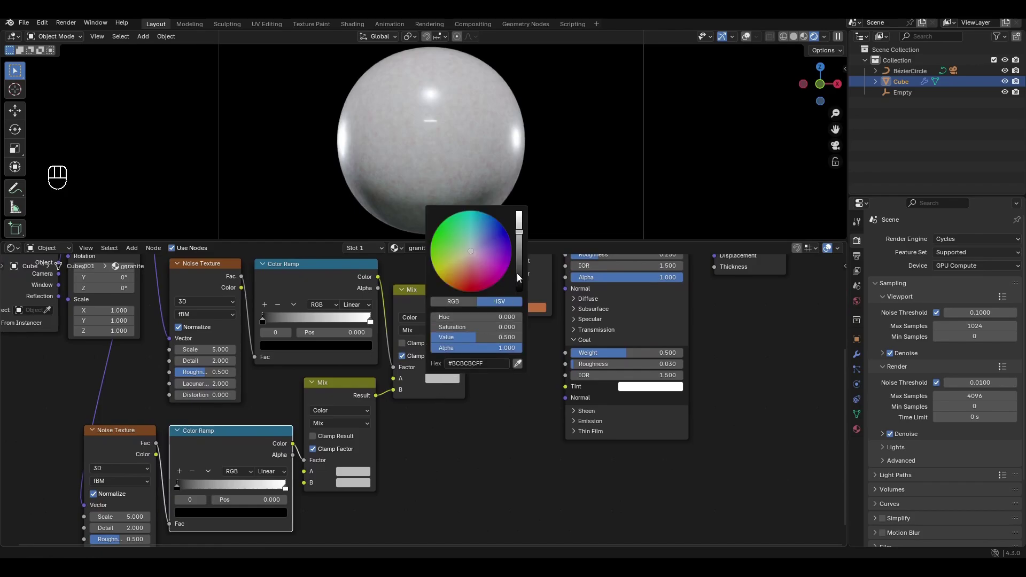
drag(519, 231, 519, 291)
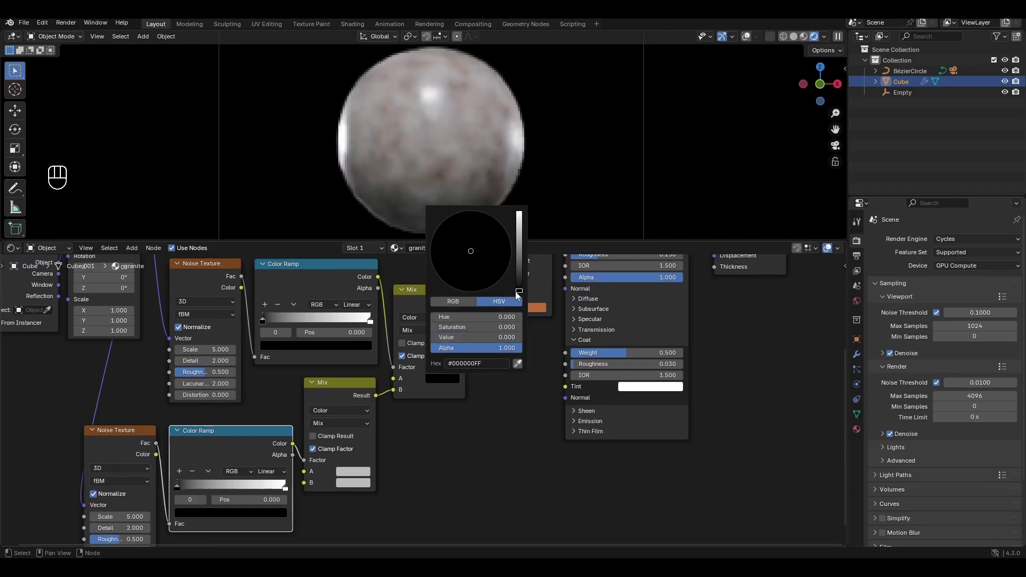
middle_drag(423, 429, 539, 452)
- Place the middle Color Ramp's stops at 0.6 and 0.9
click(471, 366)
key(BackSpace)
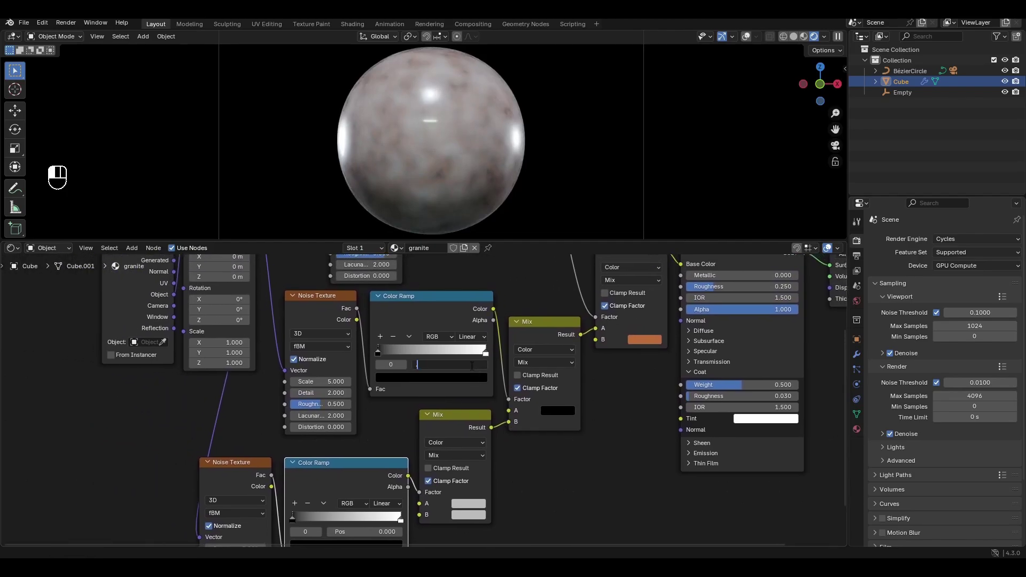
text(.6)
key(Return)
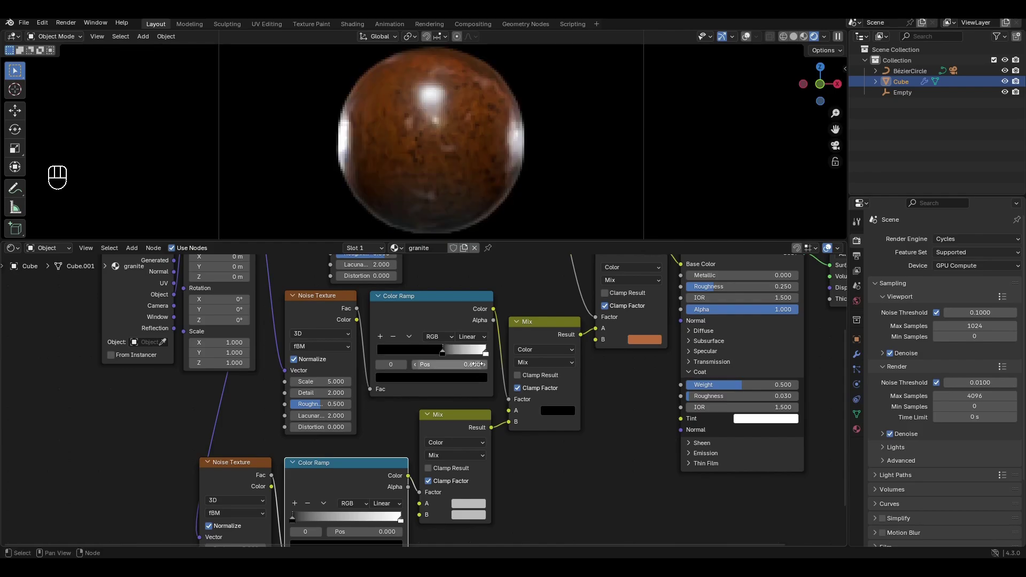
click(485, 353)
click(472, 367)
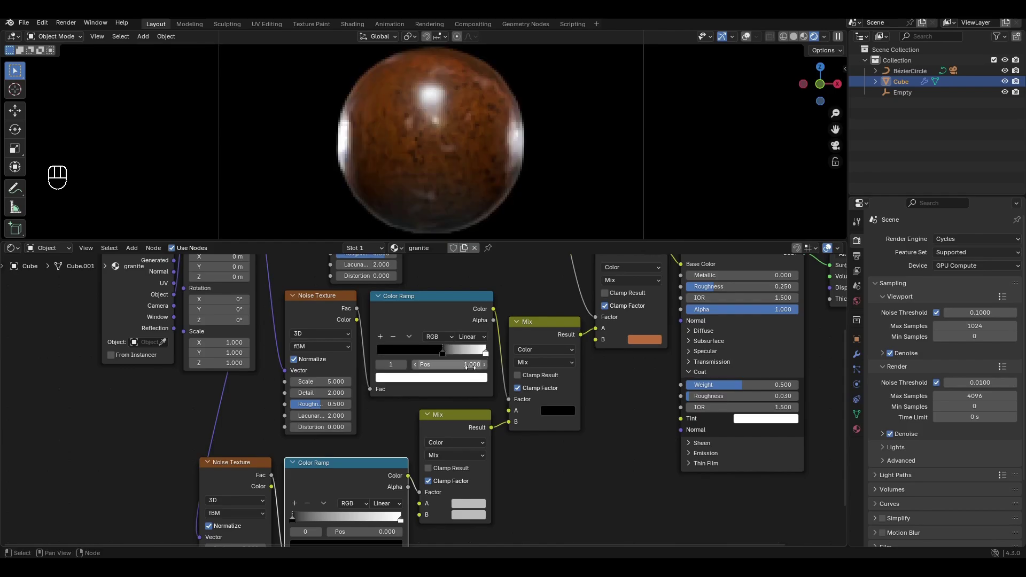
key(BackSpace)
text(.9)
key(Return)
middle_drag(380, 412, 485, 408)
click(443, 342)
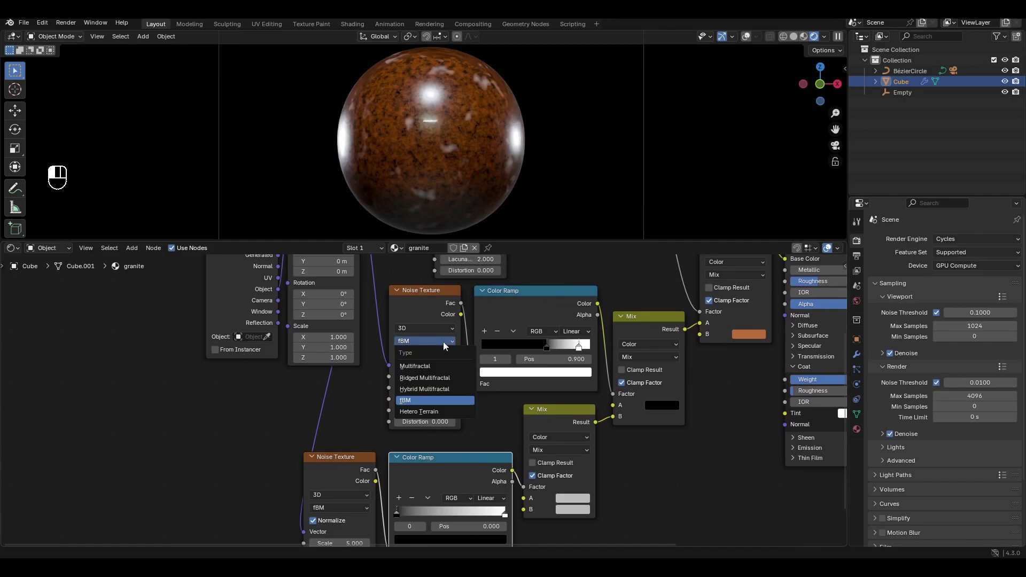
- Make the Noise Texture Ridged Multifractal with Scale 50, Detail 7, Roughness 0.9, Offset 0.6
click(441, 377)
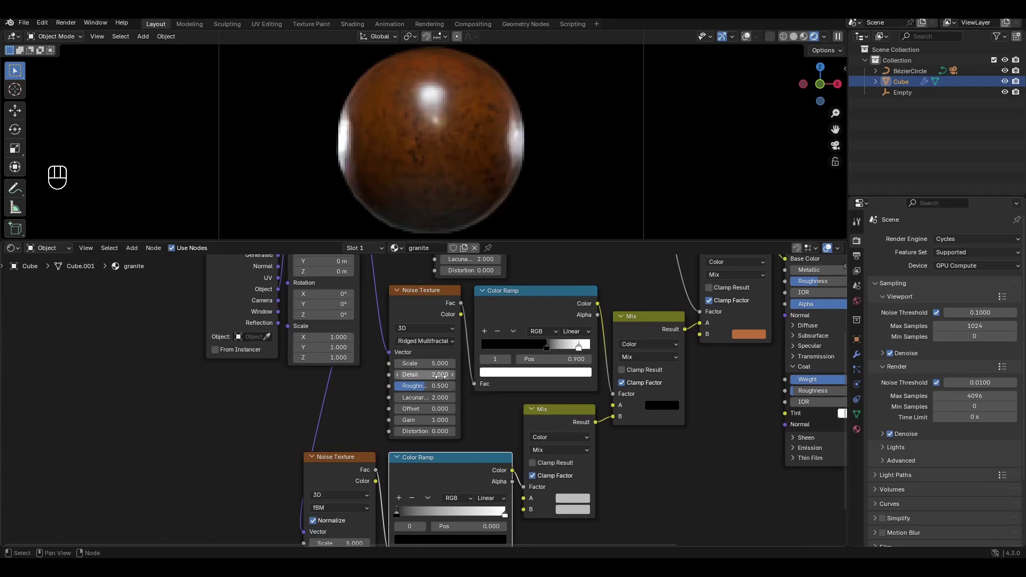
double_click(437, 364)
text(50)
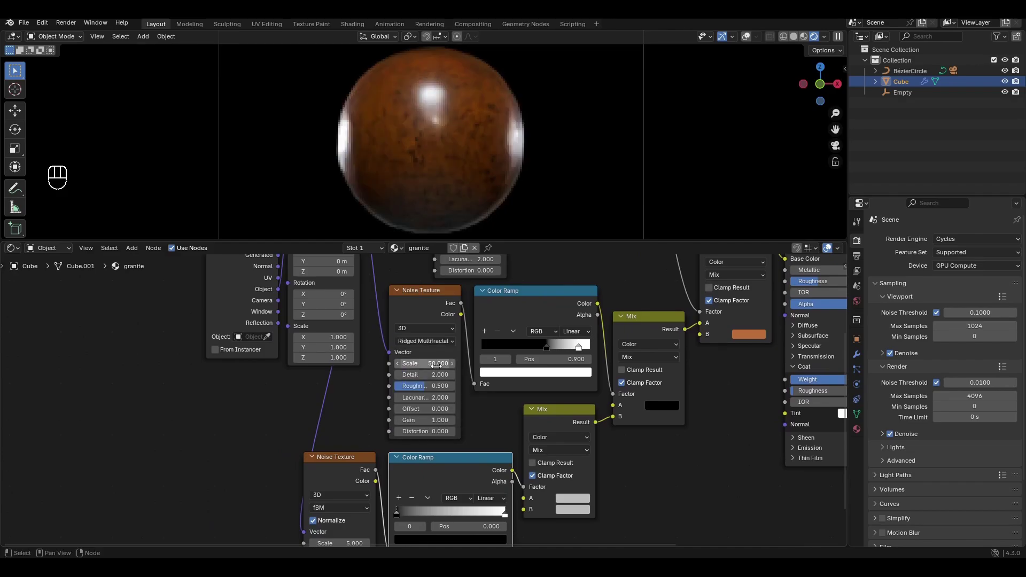
double_click(435, 373)
text(7)
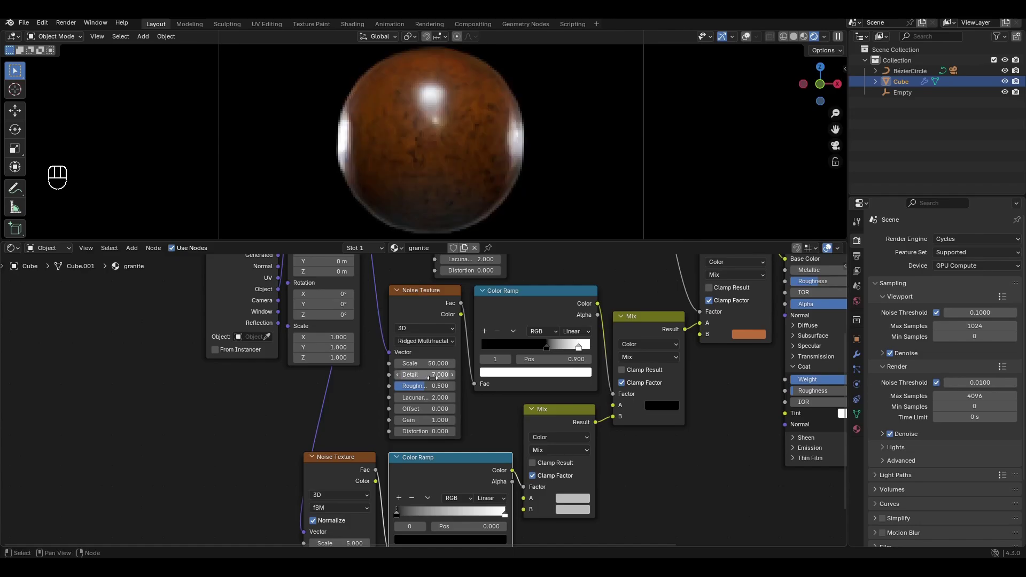
double_click(432, 385)
text(.9)
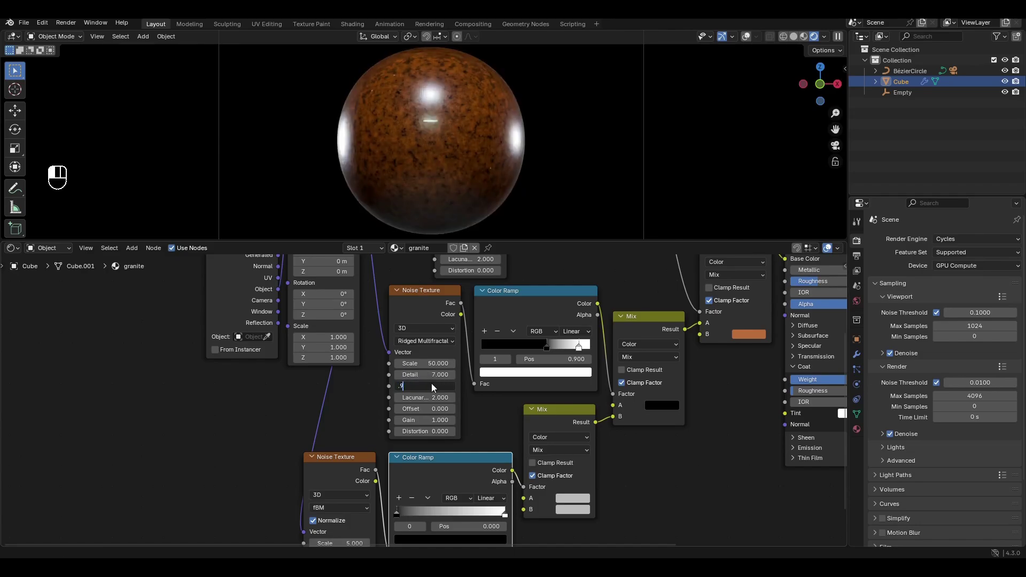
double_click(427, 408)
text(.6)
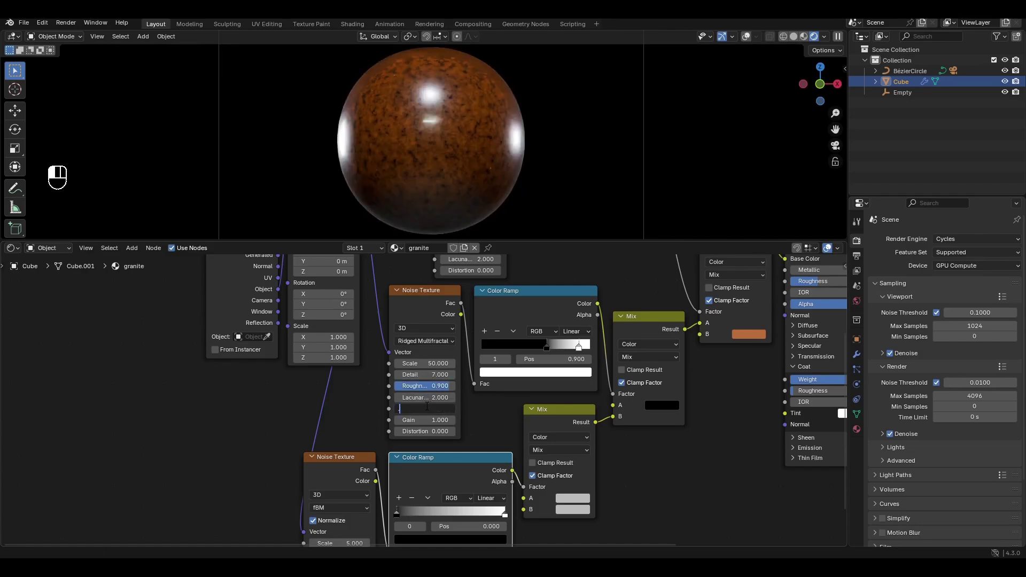
key(Return)
- Set the noise Gain to 17 and Distortion to 0.2
double_click(424, 420)
text(17)
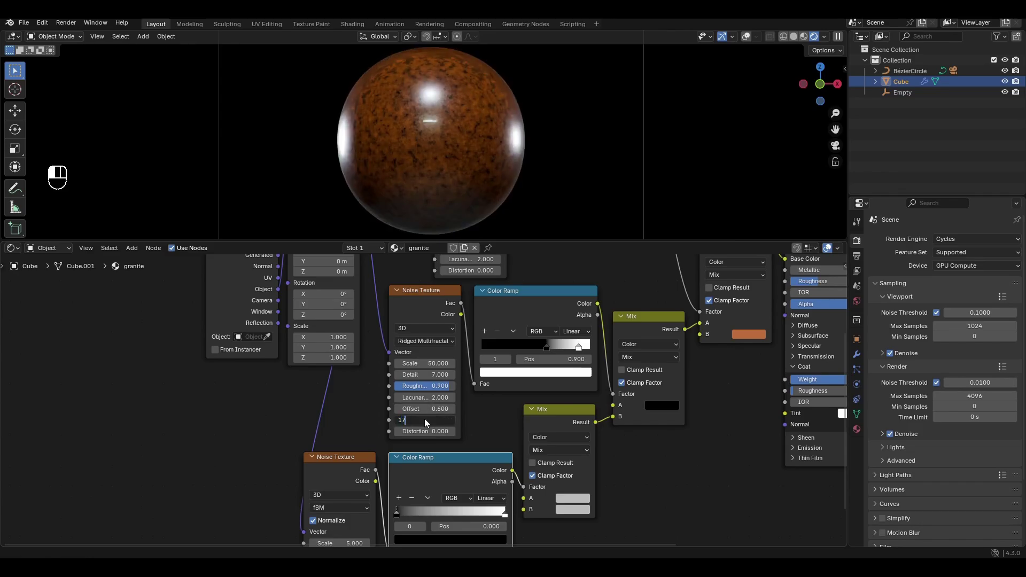
key(Return)
click(453, 431)
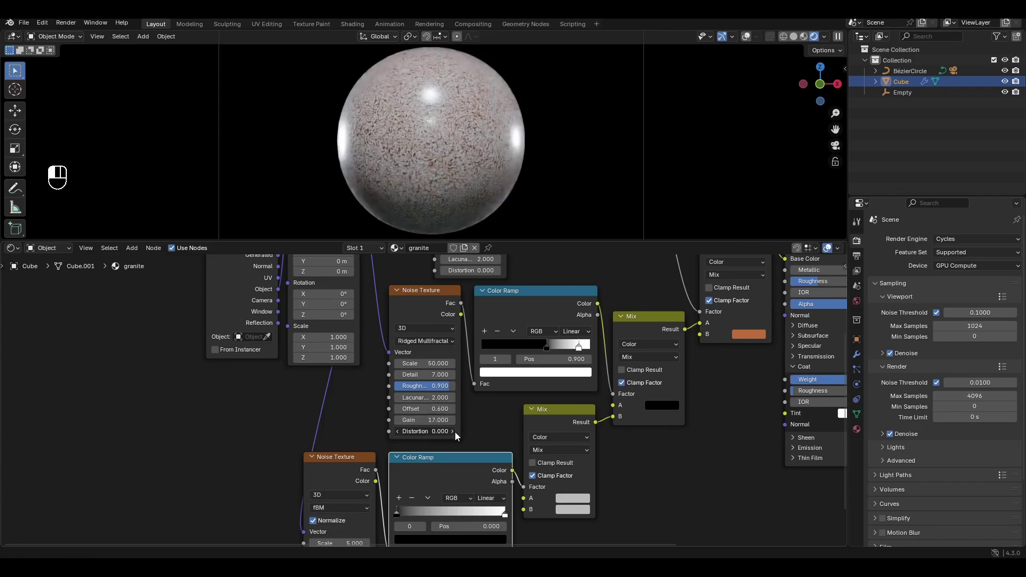
click(453, 431)
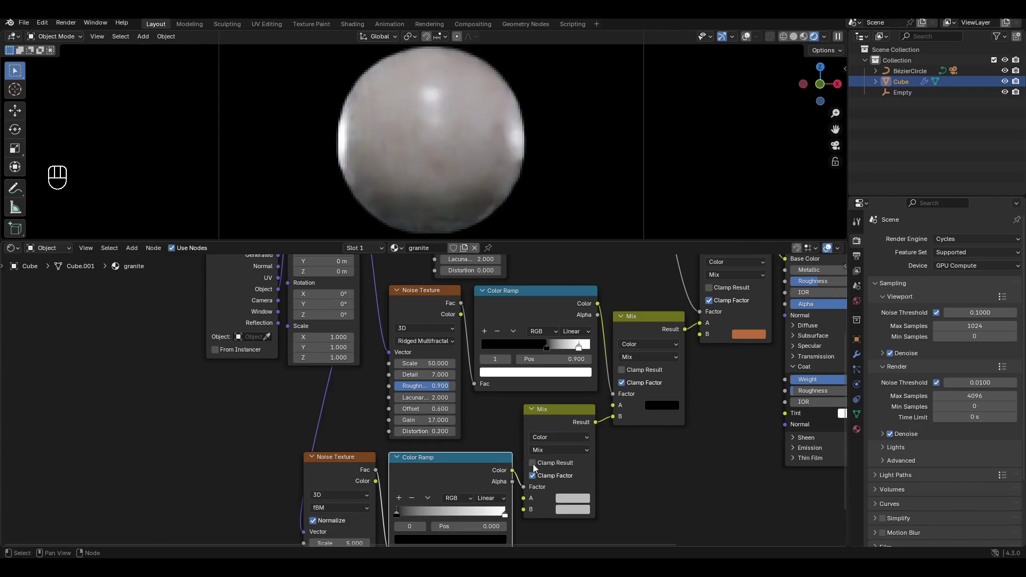
middle_drag(634, 501, 514, 379)
click(453, 377)
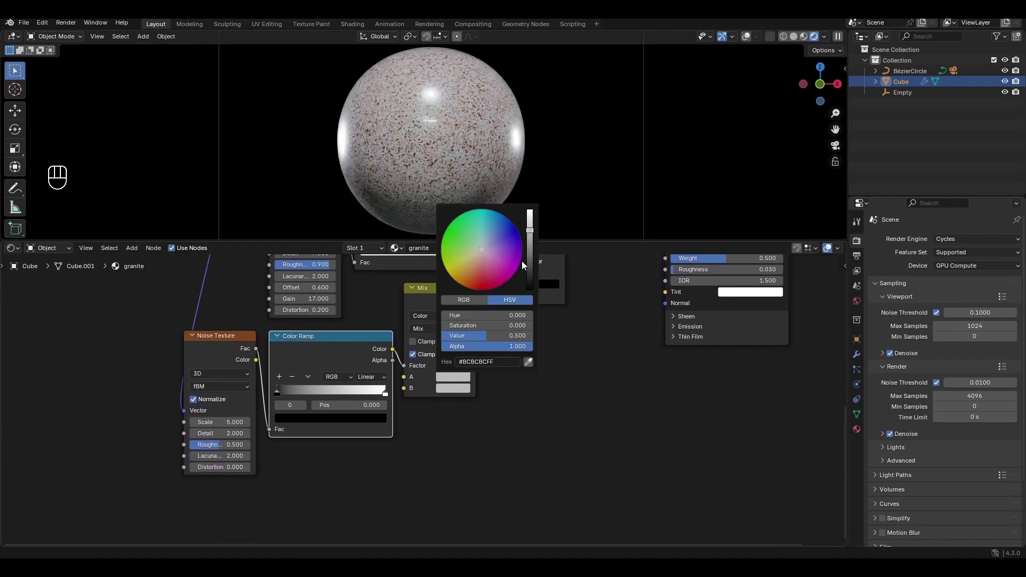
- Darken the lower Mix's A colour to grey and make B dark reddish-brown (#7B432F)
click(530, 249)
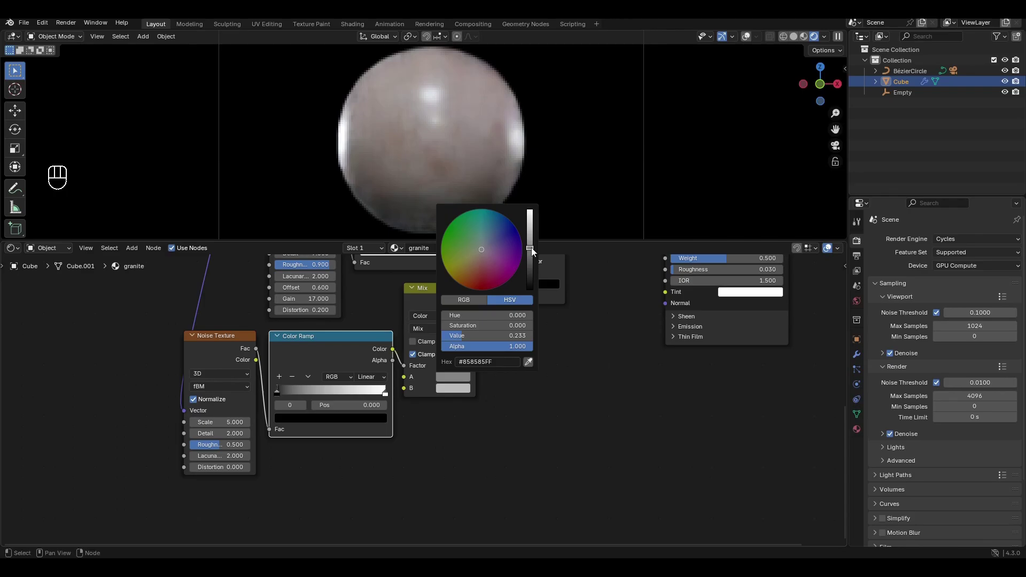
click(453, 388)
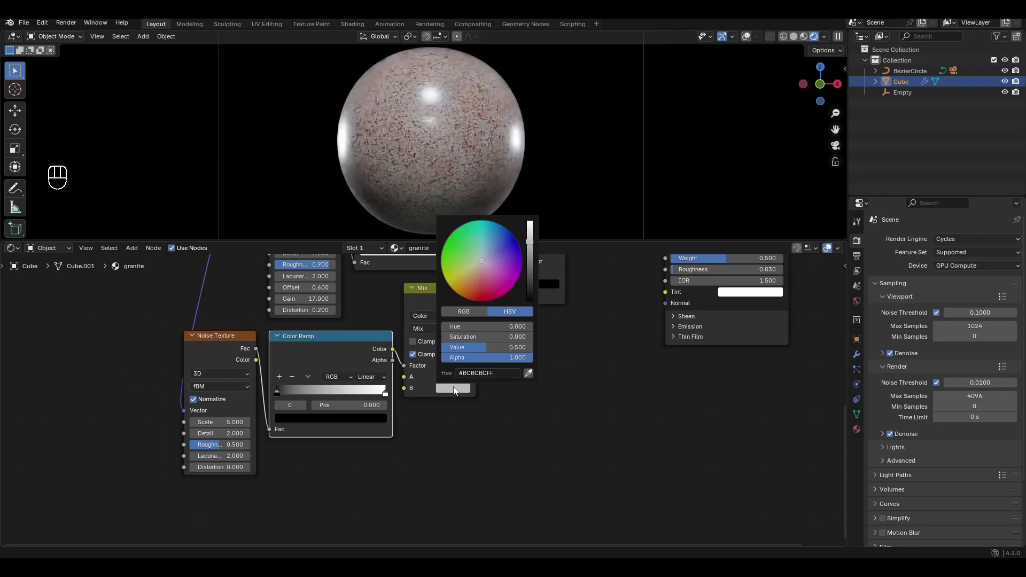
click(529, 262)
click(475, 284)
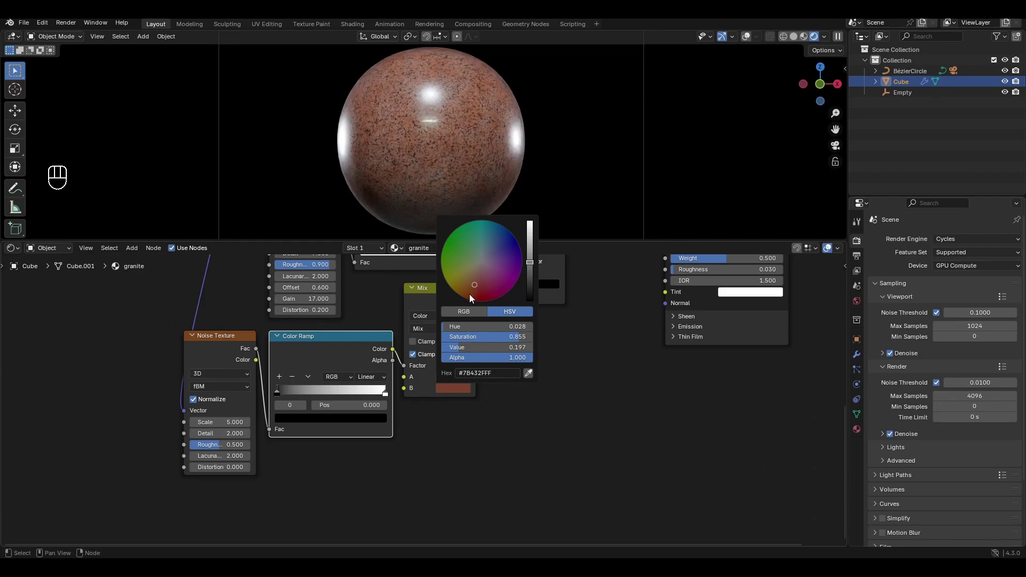
middle_drag(402, 425, 502, 415)
click(464, 395)
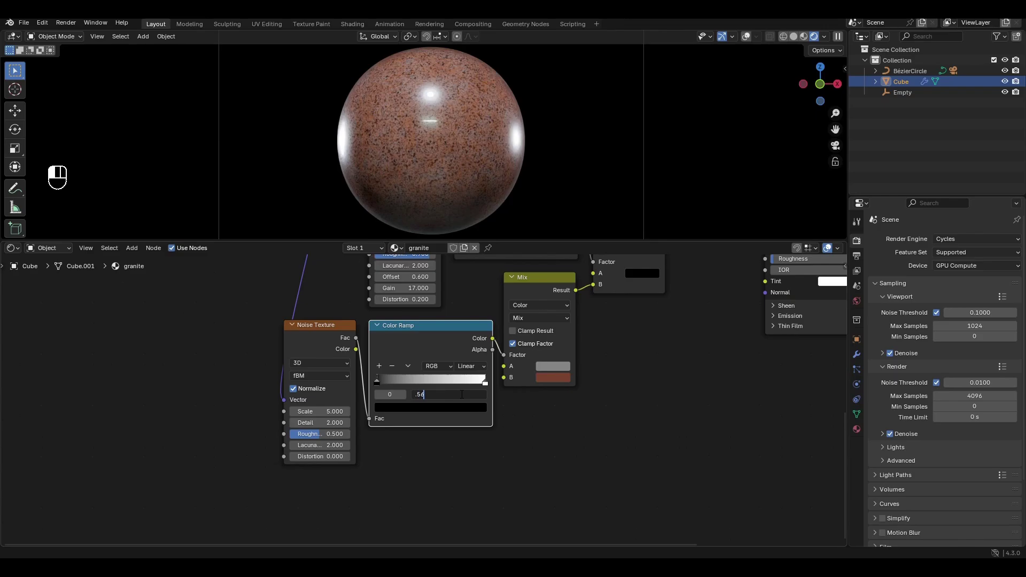
- Confirm the ramp stop at 0.560 and switch the second Noise Texture to Ridged Multifractal
key(Return)
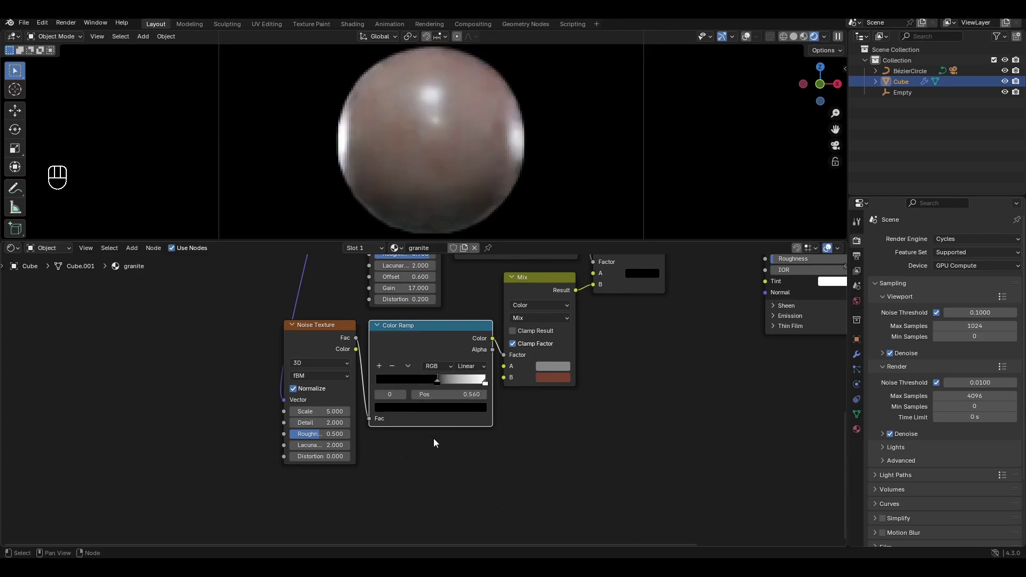
middle_drag(414, 450, 523, 428)
click(446, 355)
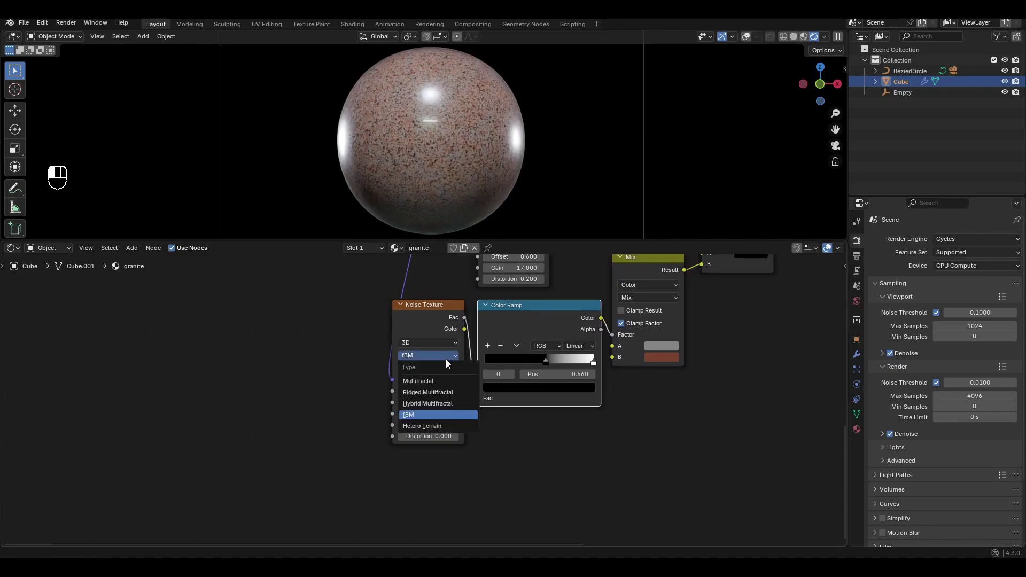
click(441, 393)
- Give the Ridged Multifractal noise Scale 60, Detail 9 and Roughness 1
click(439, 378)
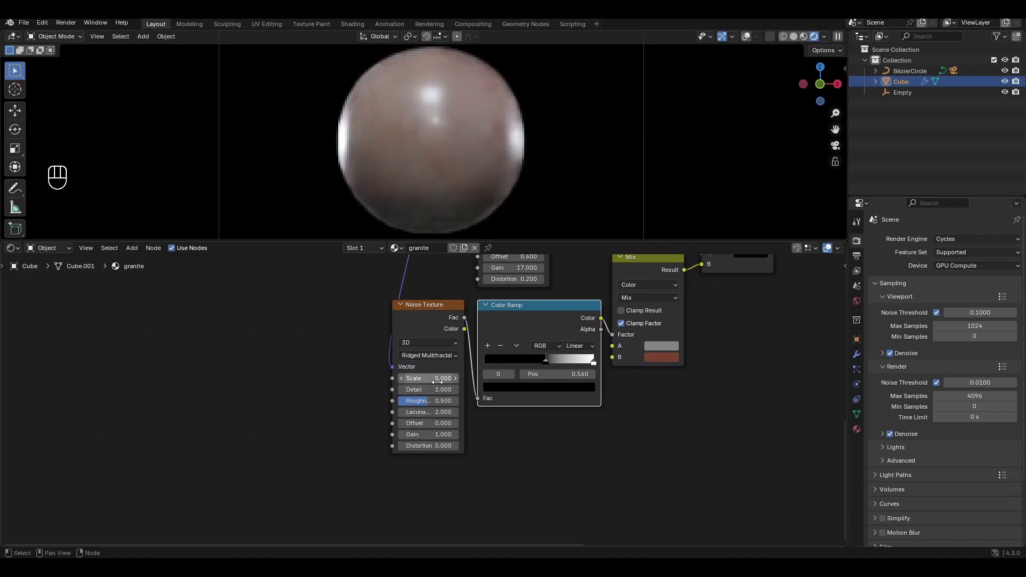
text(60)
key(Return)
click(437, 389)
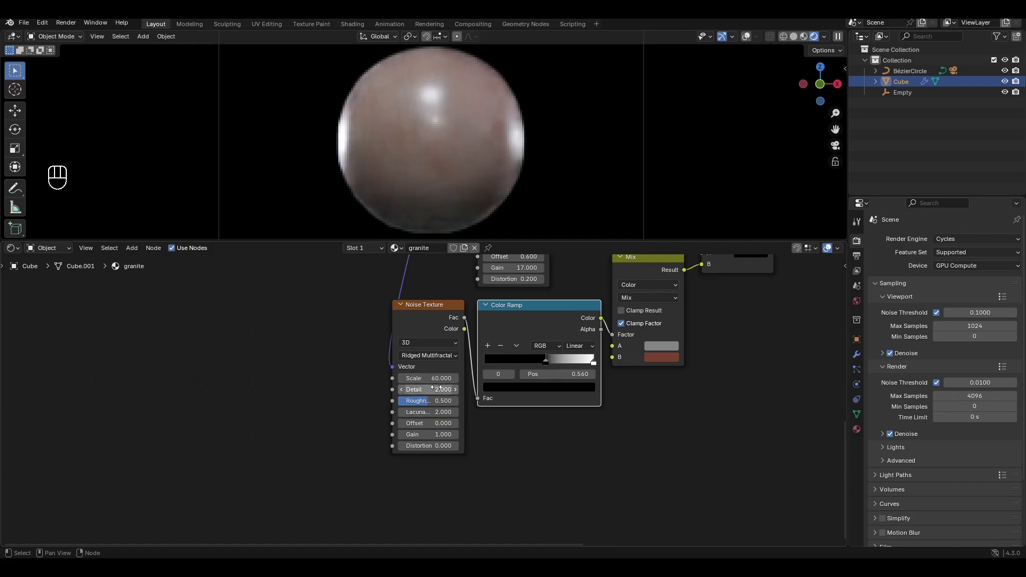
text(9)
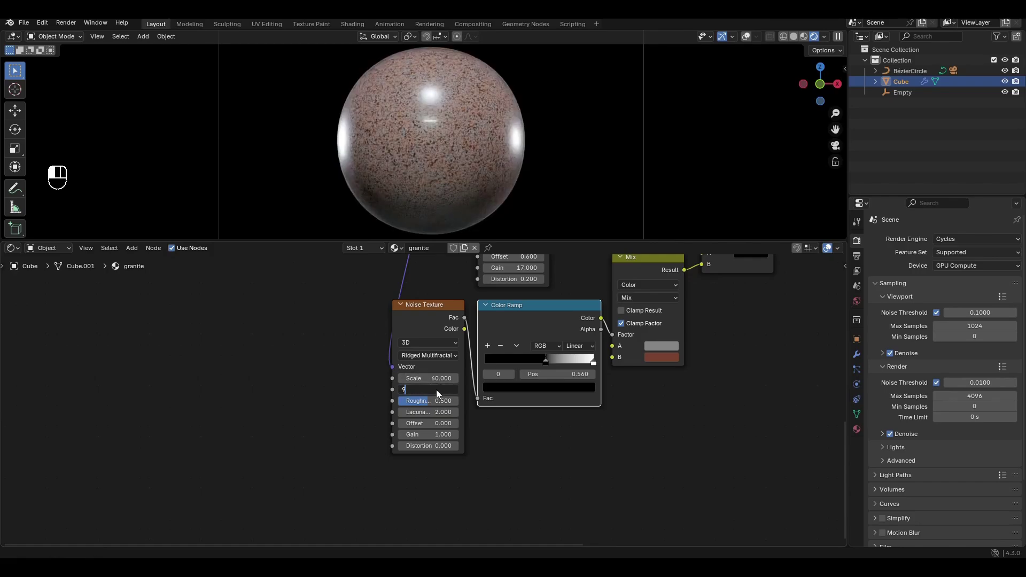
key(Return)
click(435, 400)
text(1)
key(Return)
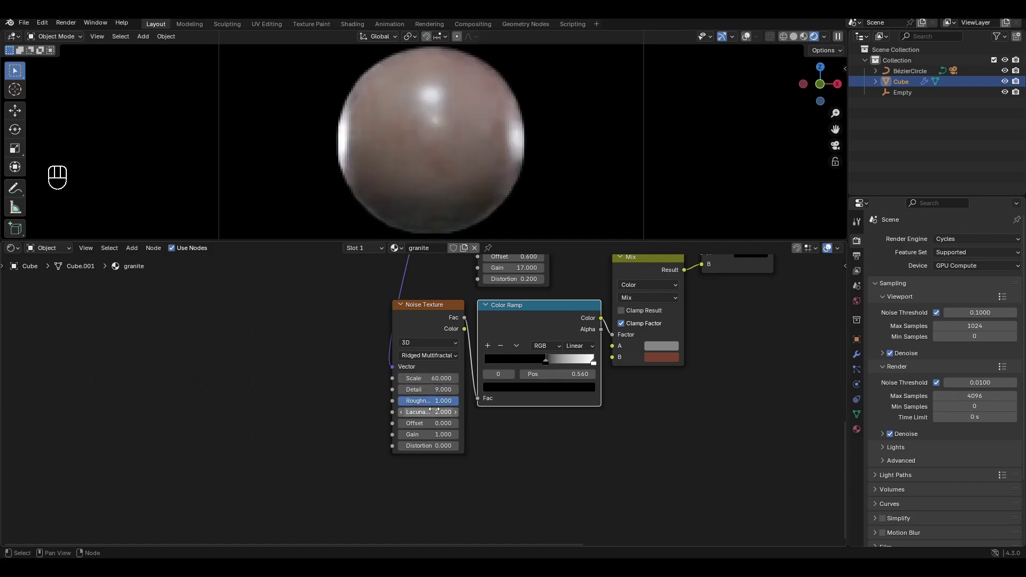
- Set the noise Offset to 0.6 and Gain to 17
click(434, 423)
key(BackSpace)
text(.6)
key(Return)
click(430, 433)
text(17)
key(Return)
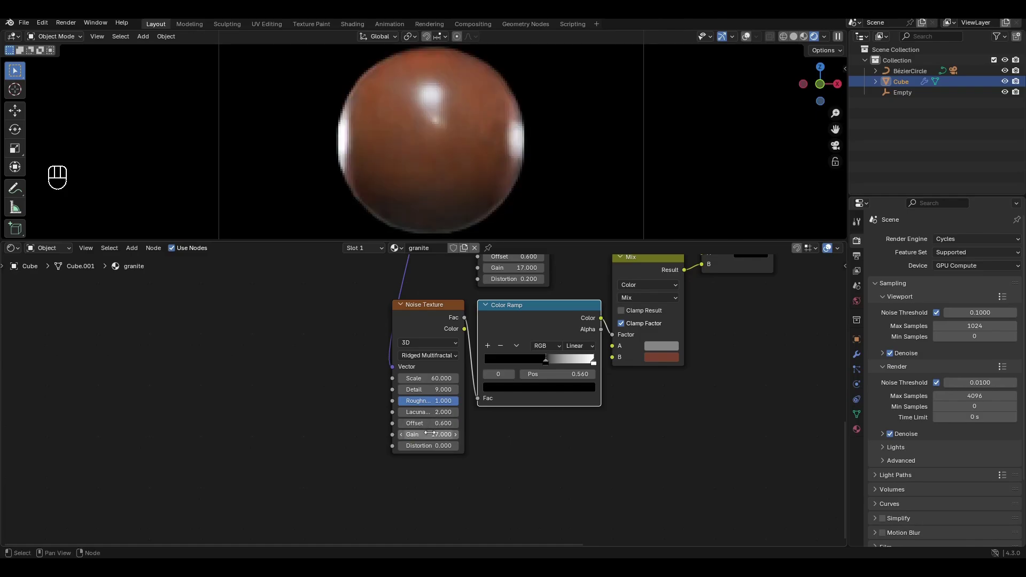